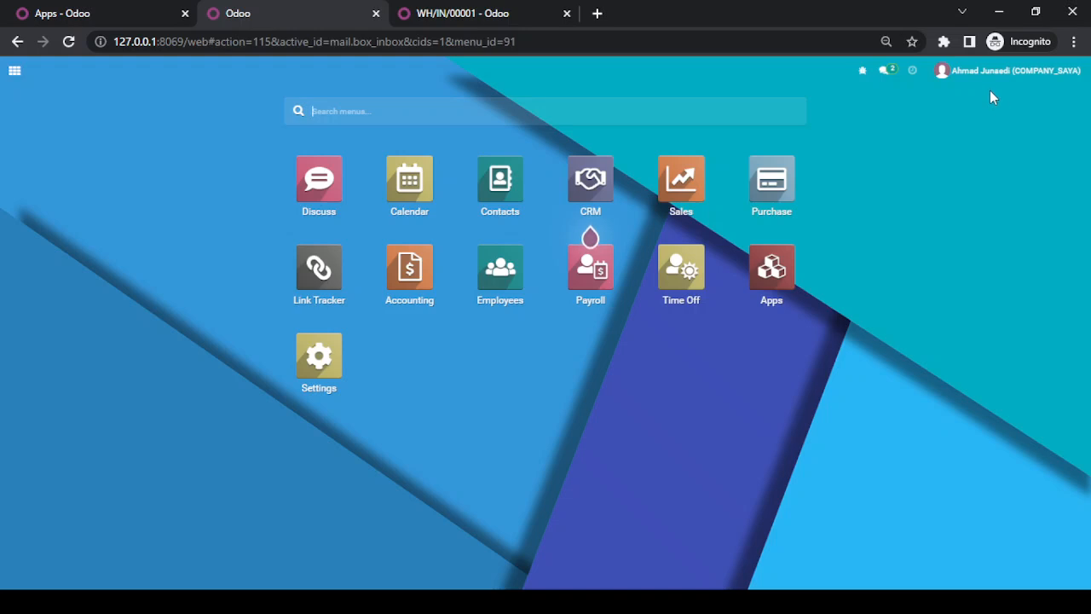
key(alt+Tab)
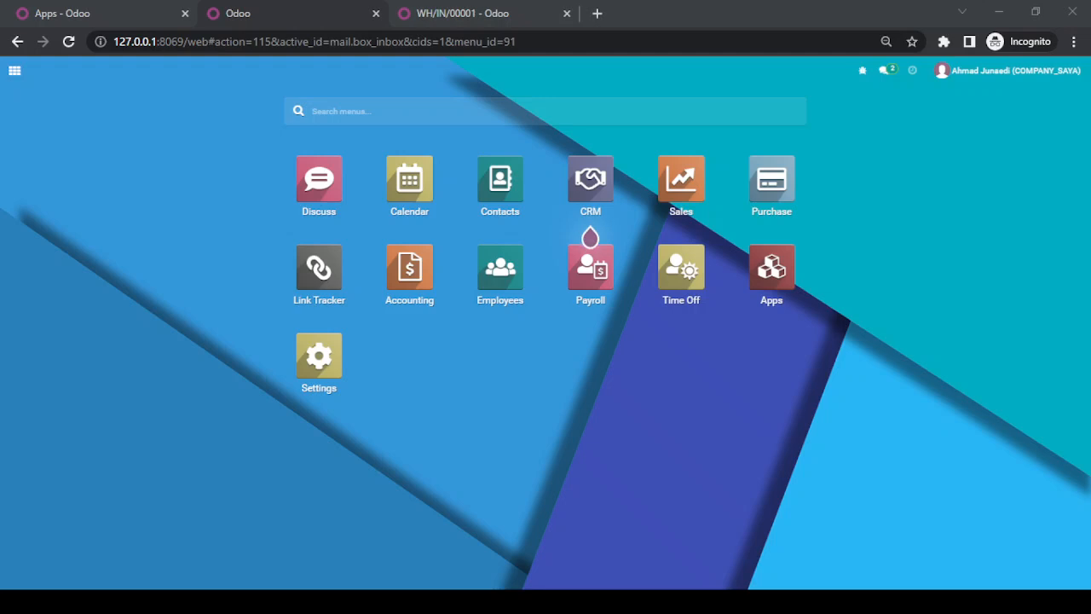
click(929, 238)
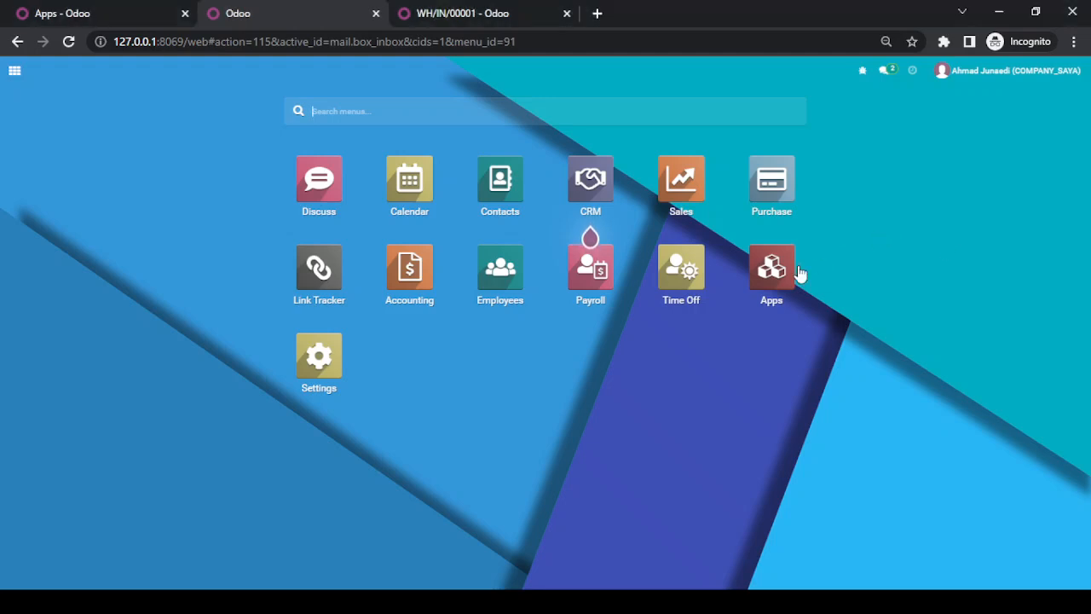
- Search all modules for "purchase_re" without the Apps filter and install the Purchase Agreements module
click(776, 280)
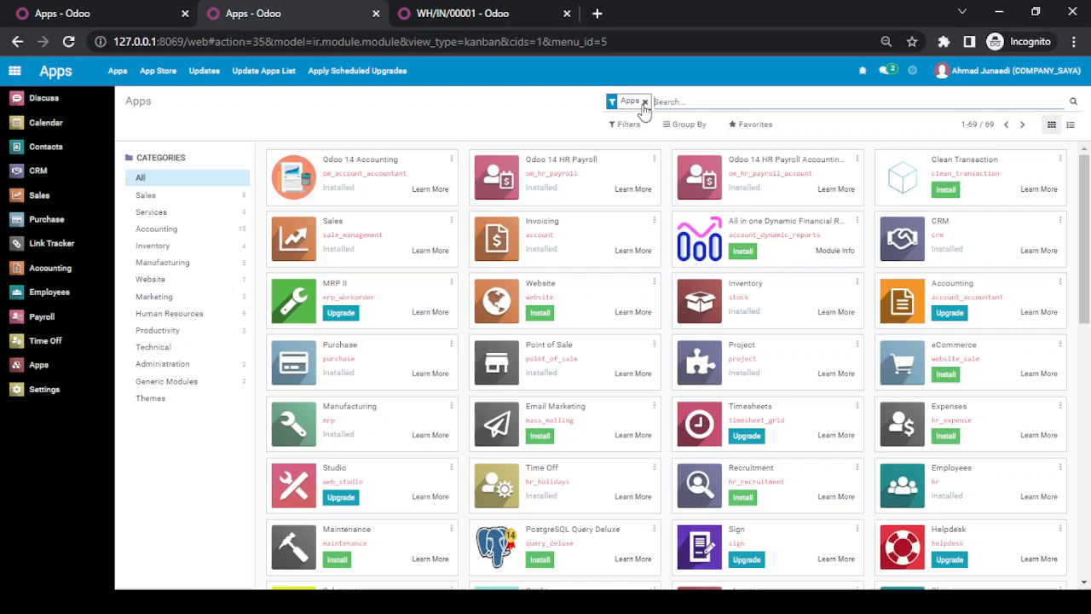
click(644, 103)
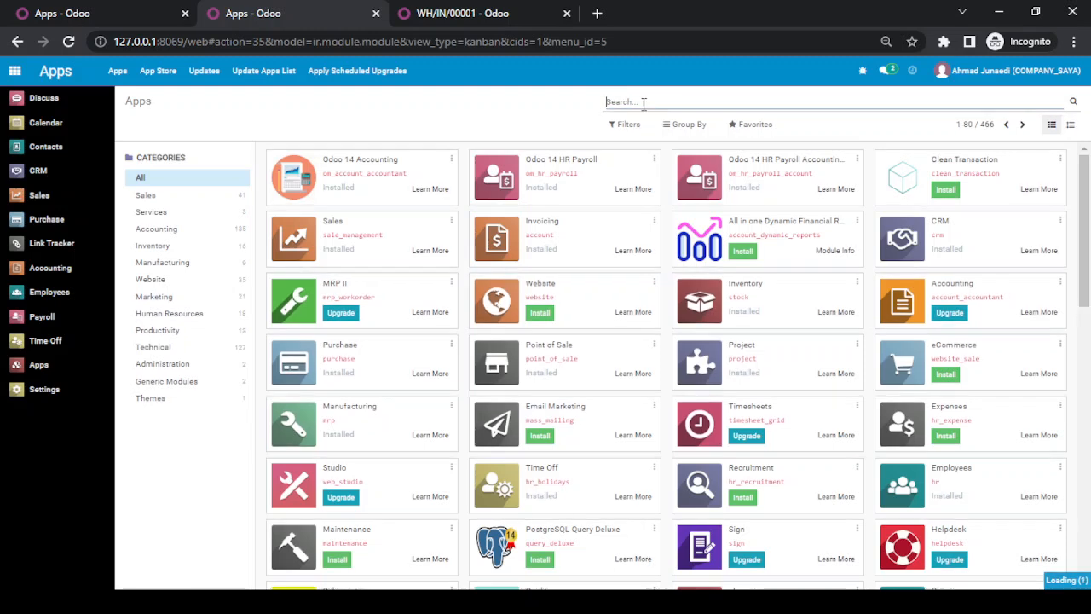
text(purchase)
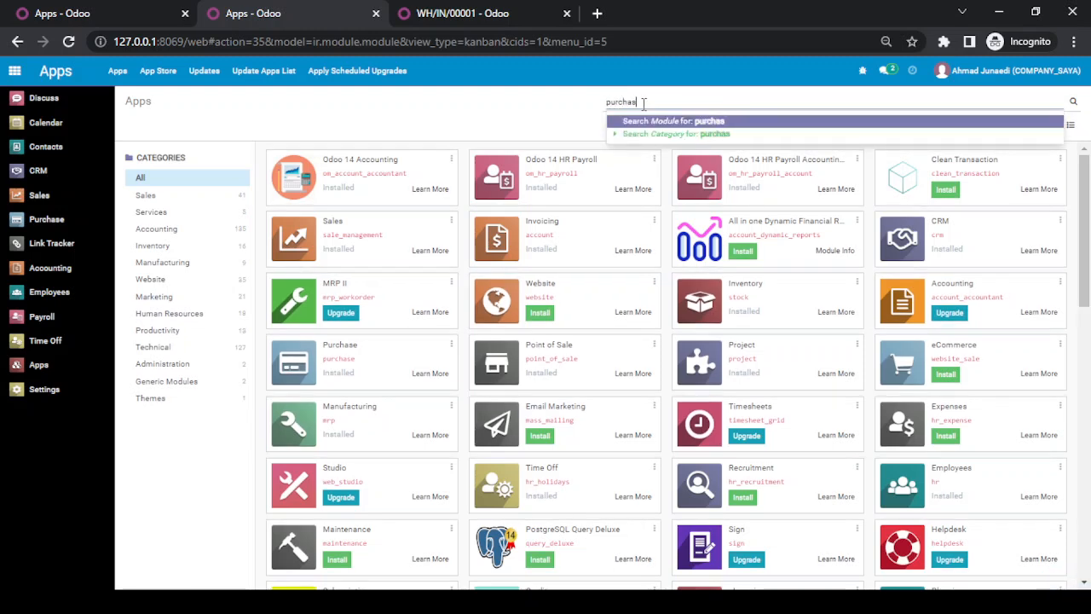
key(BackSpace)
key(BackSpace)
key(BackSpace)
text(ase_re)
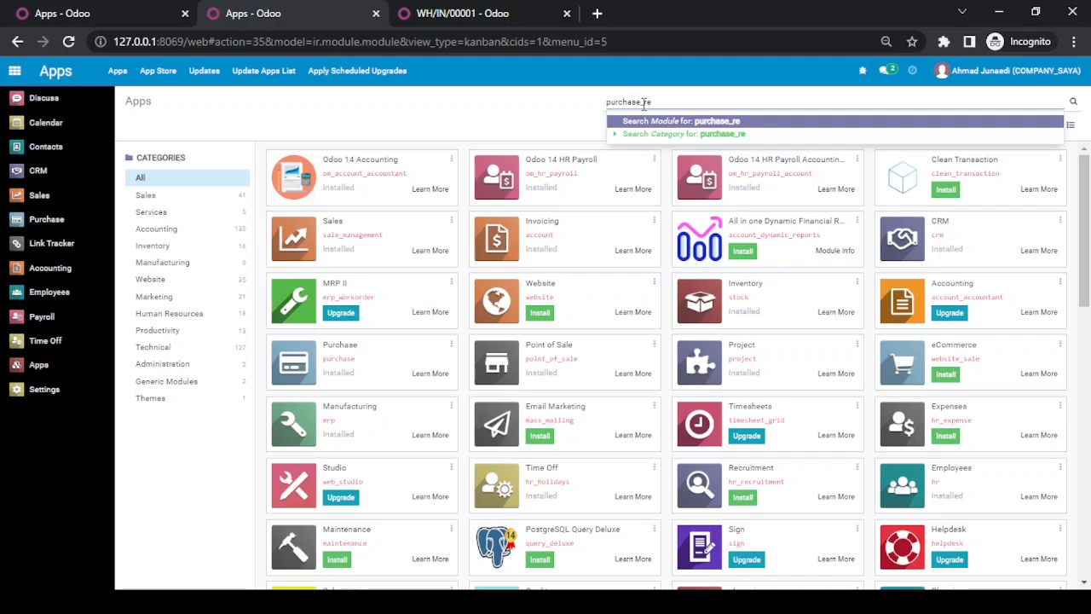
key(Return)
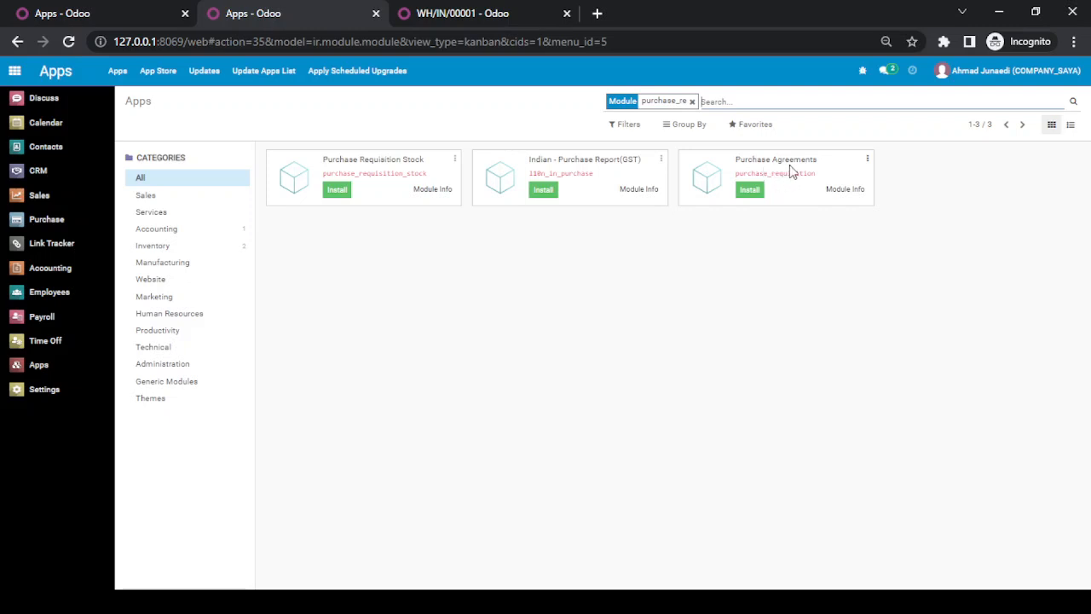
click(756, 199)
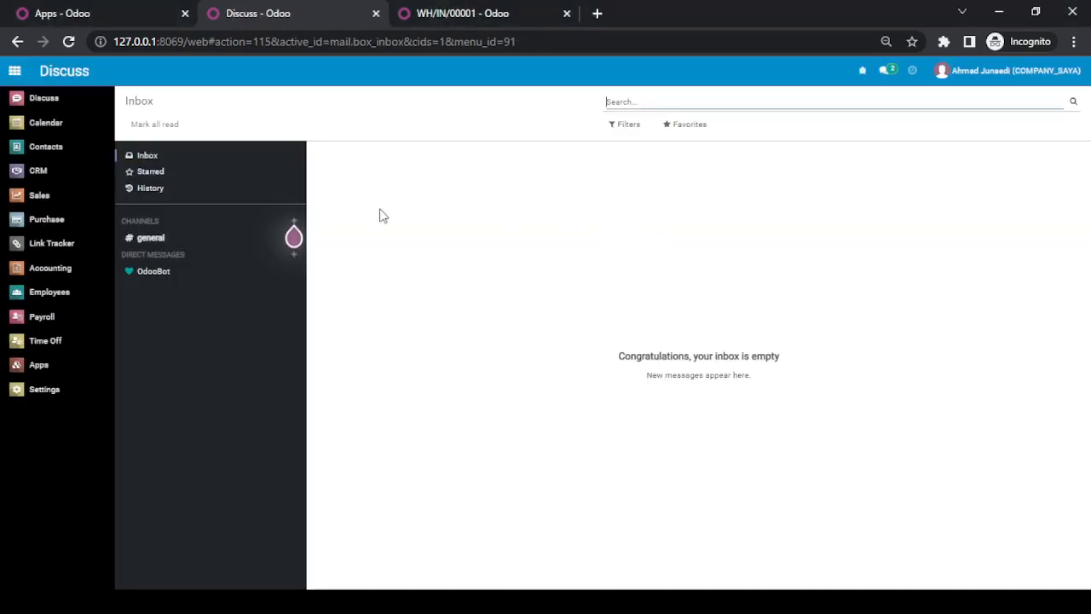
- Look at the purchase agreements in the Purchase app in kanban view and open a blank agreement form
click(15, 70)
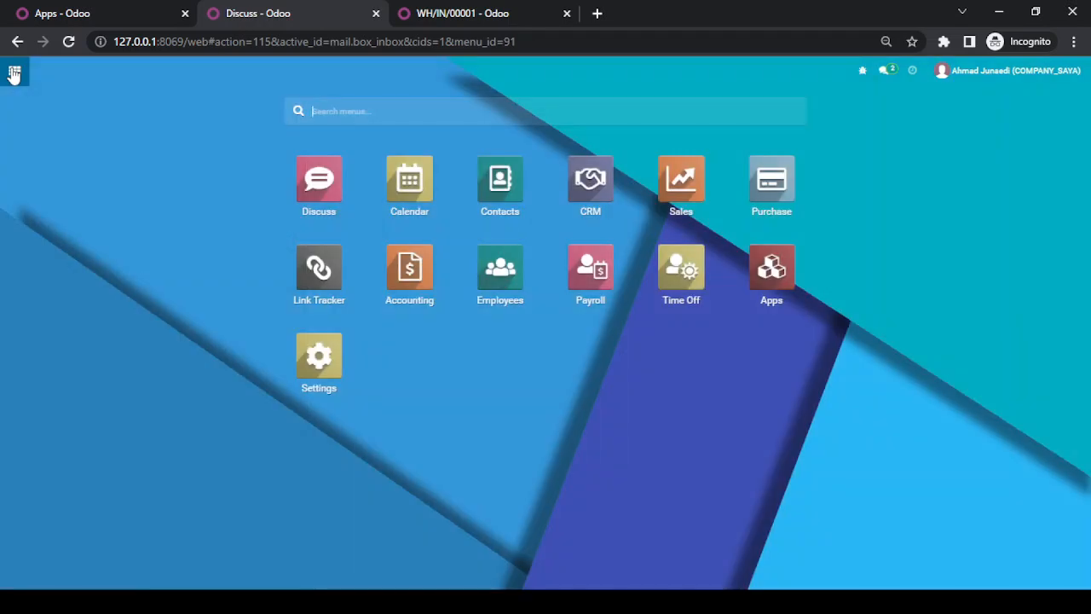
click(771, 189)
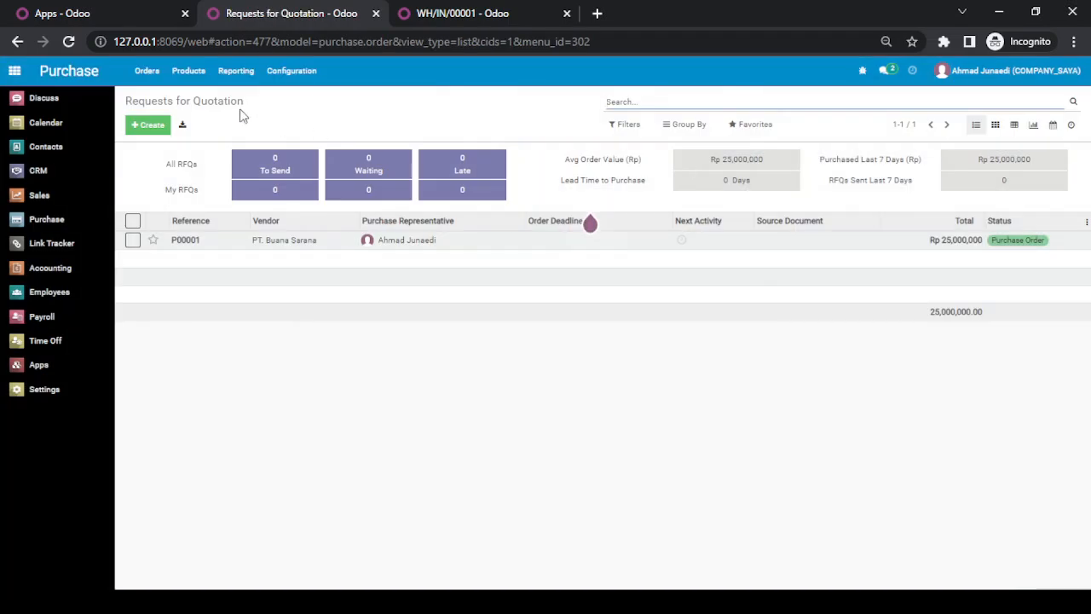
click(141, 73)
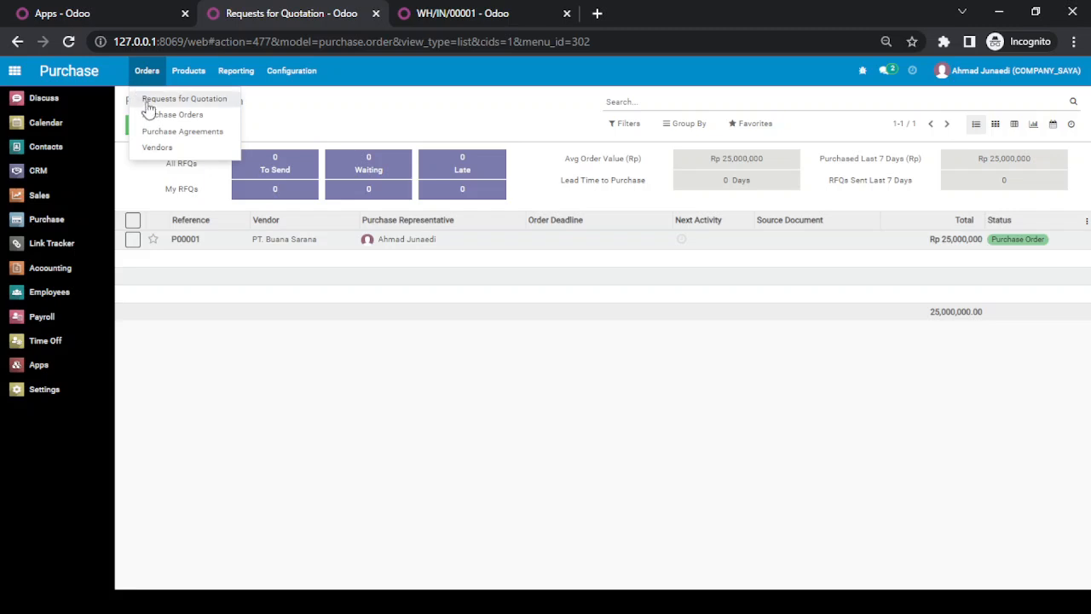
click(188, 134)
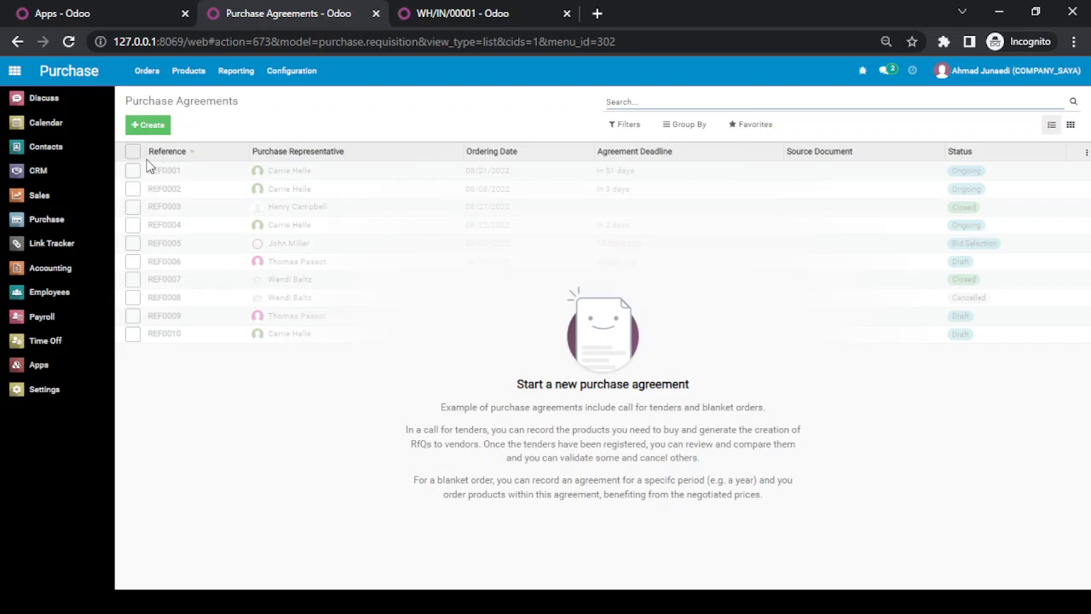
click(1070, 125)
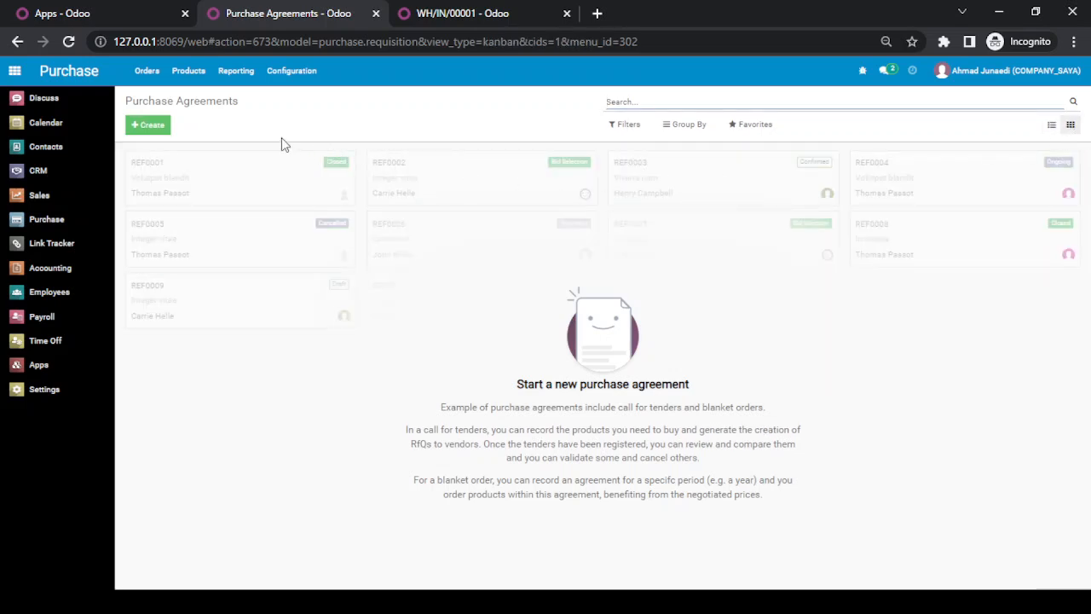
click(156, 126)
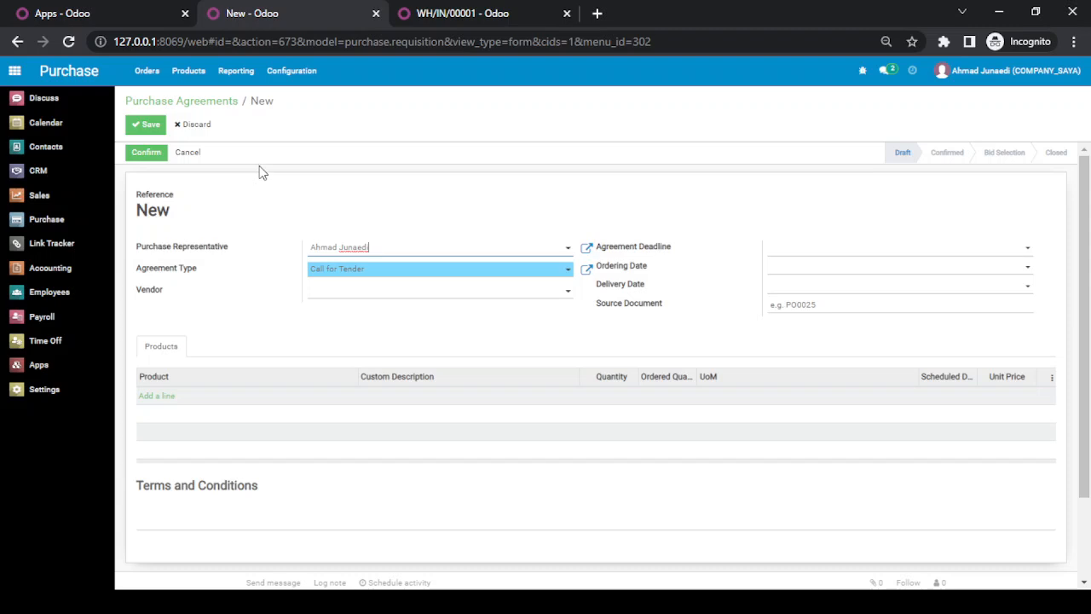
- Change the Call for Tender agreement type's selection to "Select only one RFQ (exclusive)" and save it
click(309, 75)
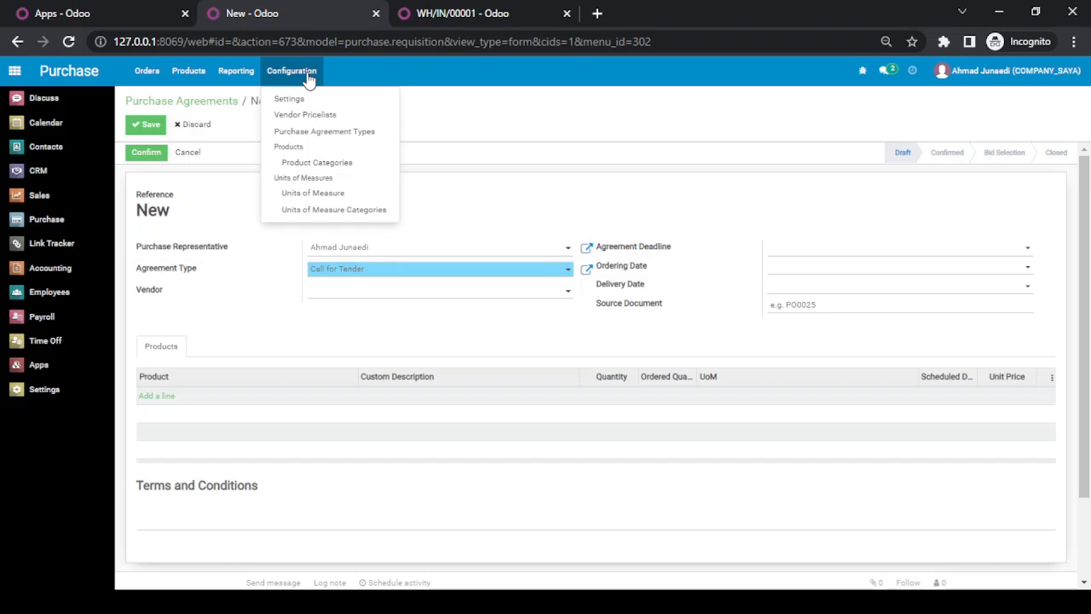
click(318, 135)
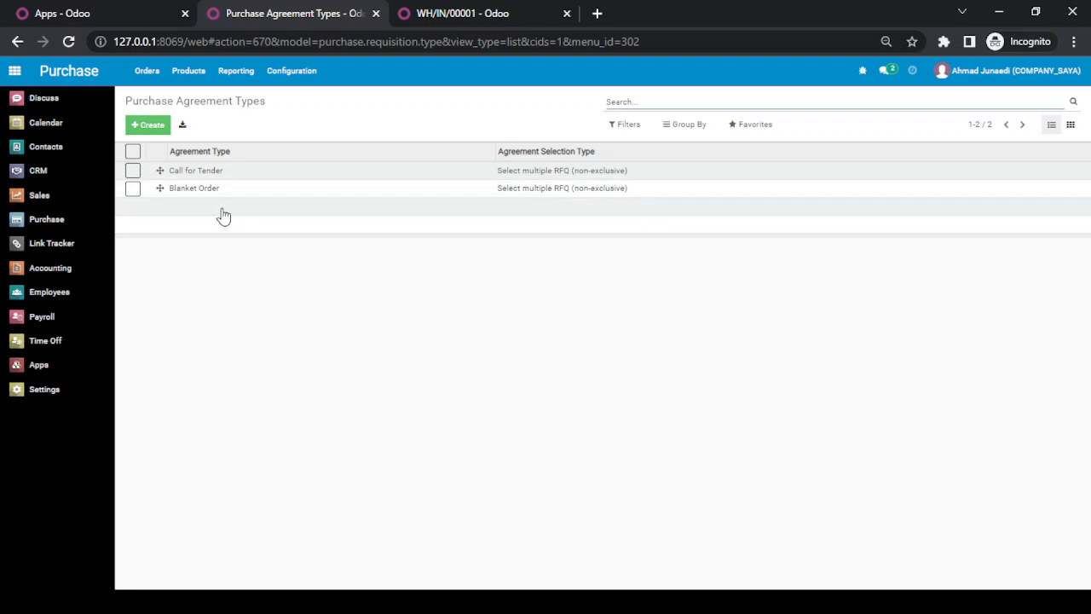
click(210, 174)
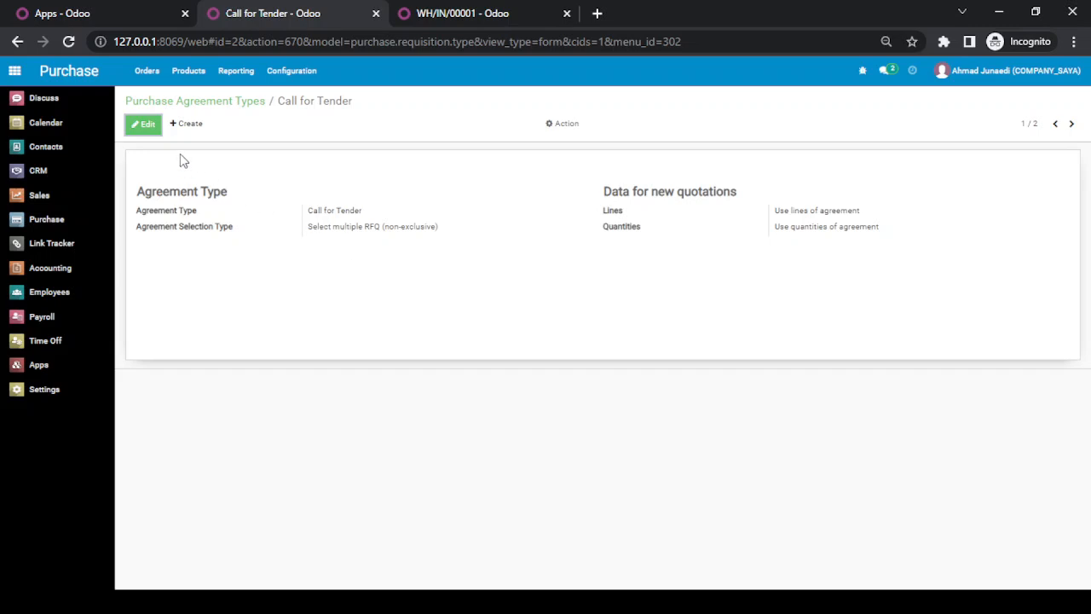
click(145, 126)
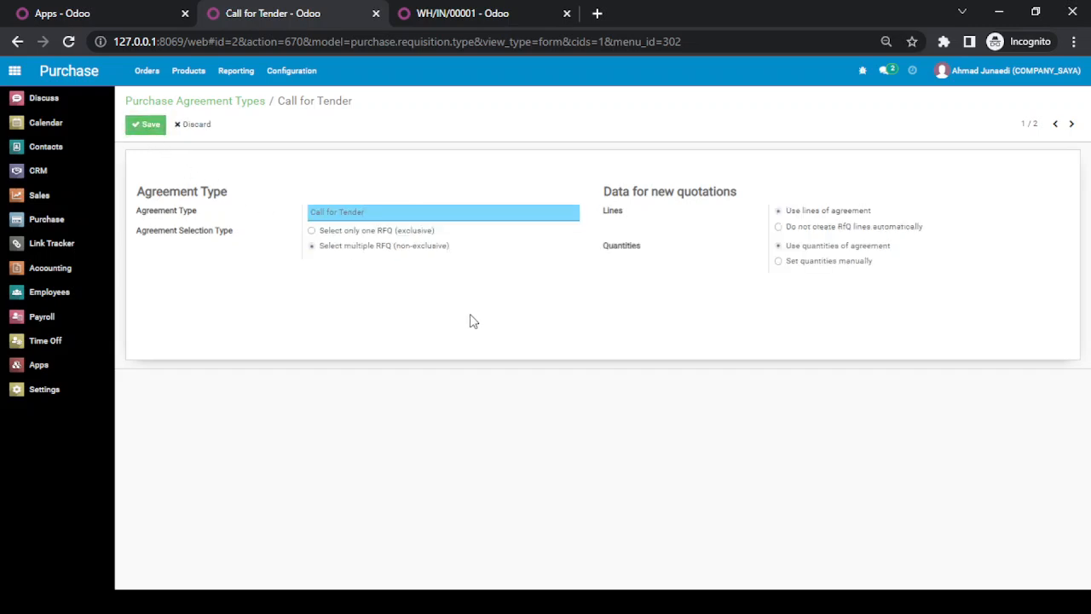
key(ctrl+2)
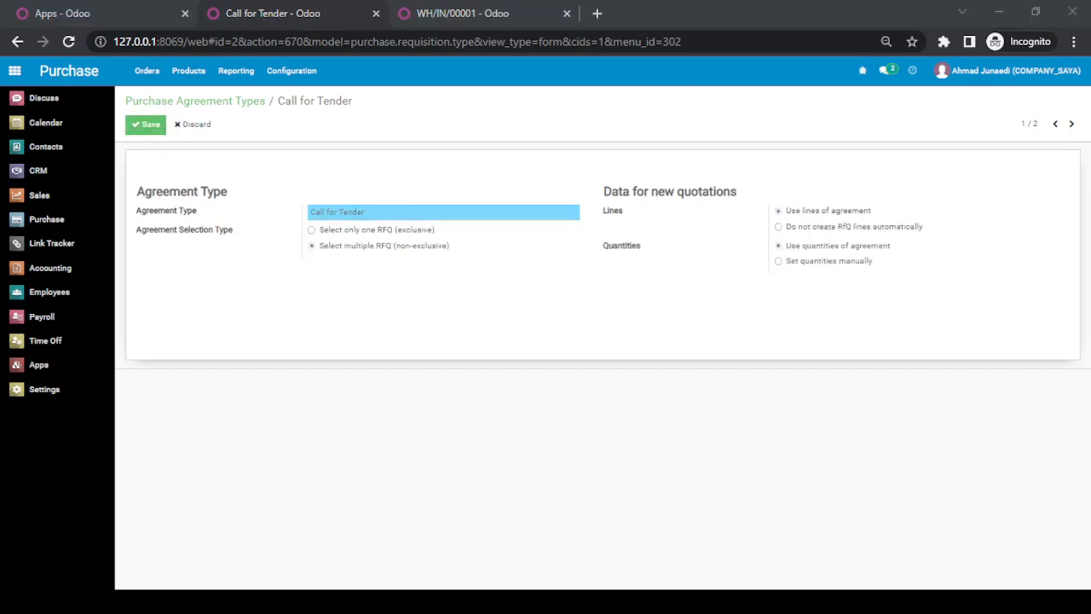
key(alt+Tab)
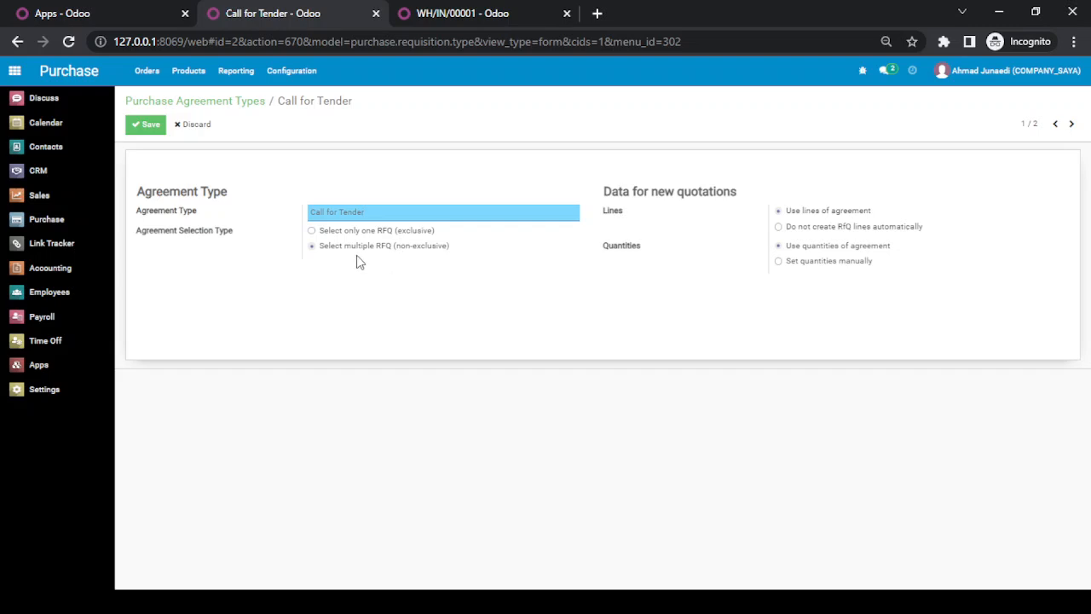
click(313, 234)
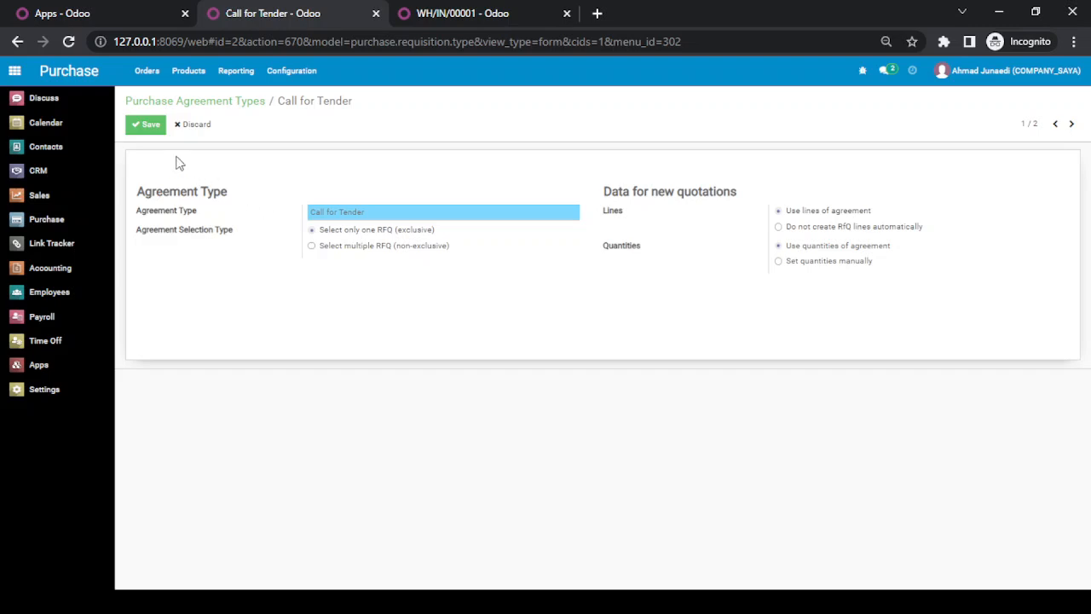
click(147, 125)
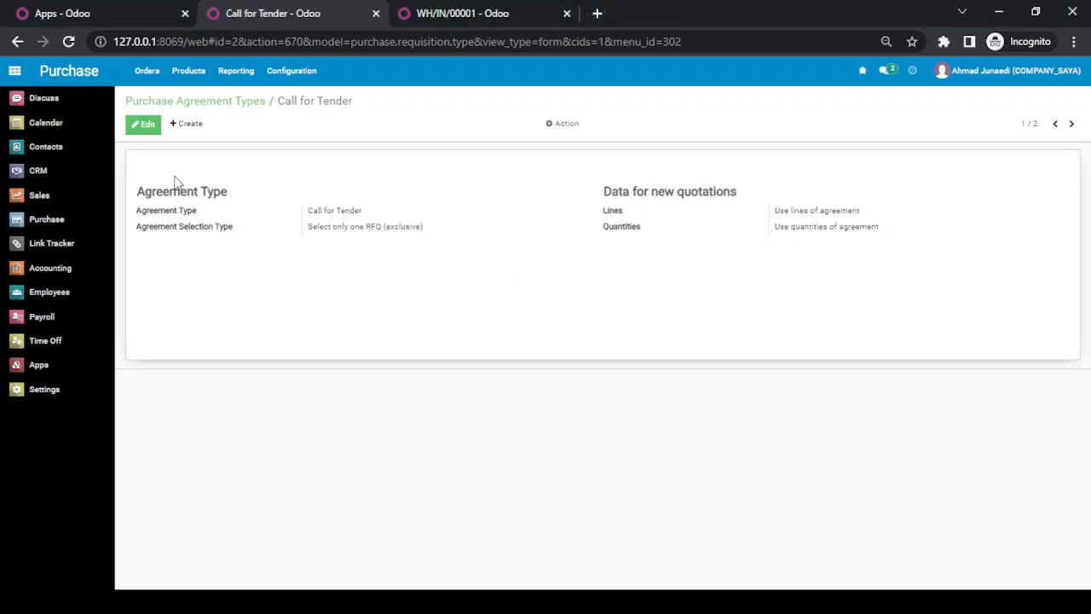
- Return to the purchase agreements and start a new agreement
click(146, 72)
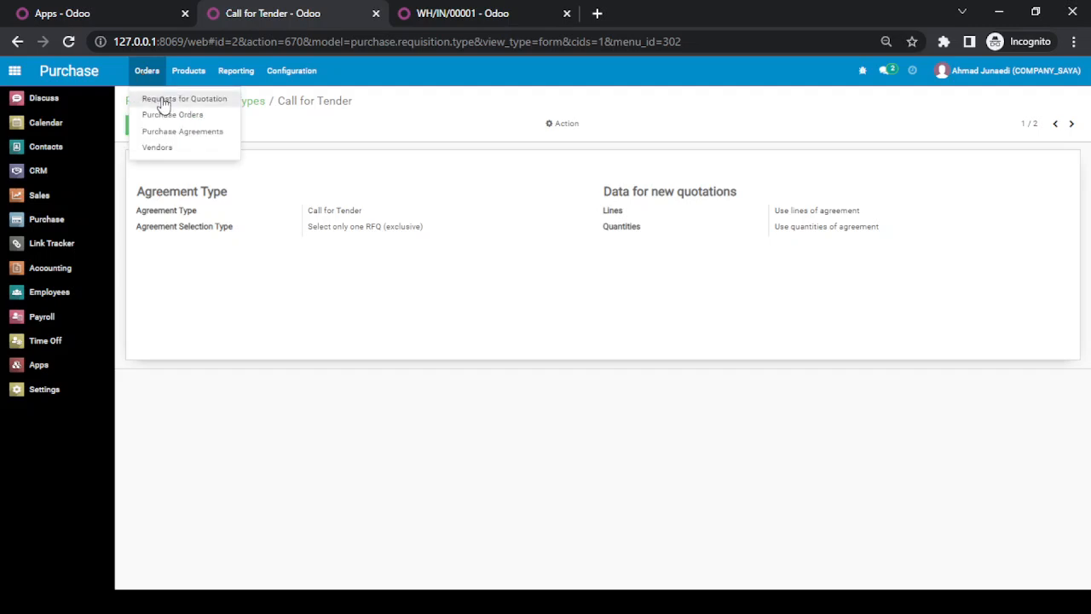
click(180, 132)
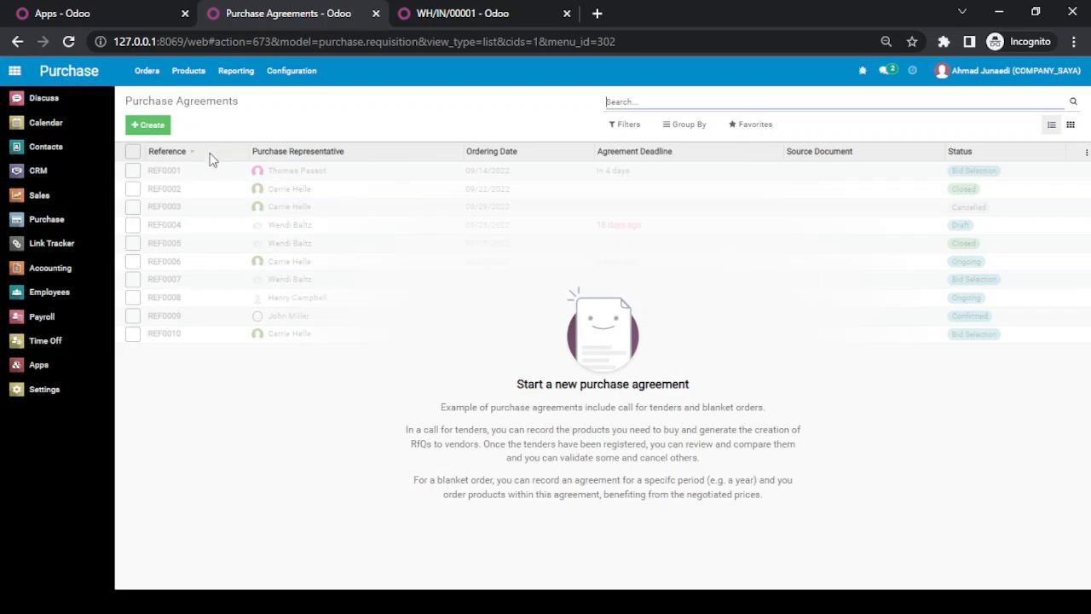
click(150, 126)
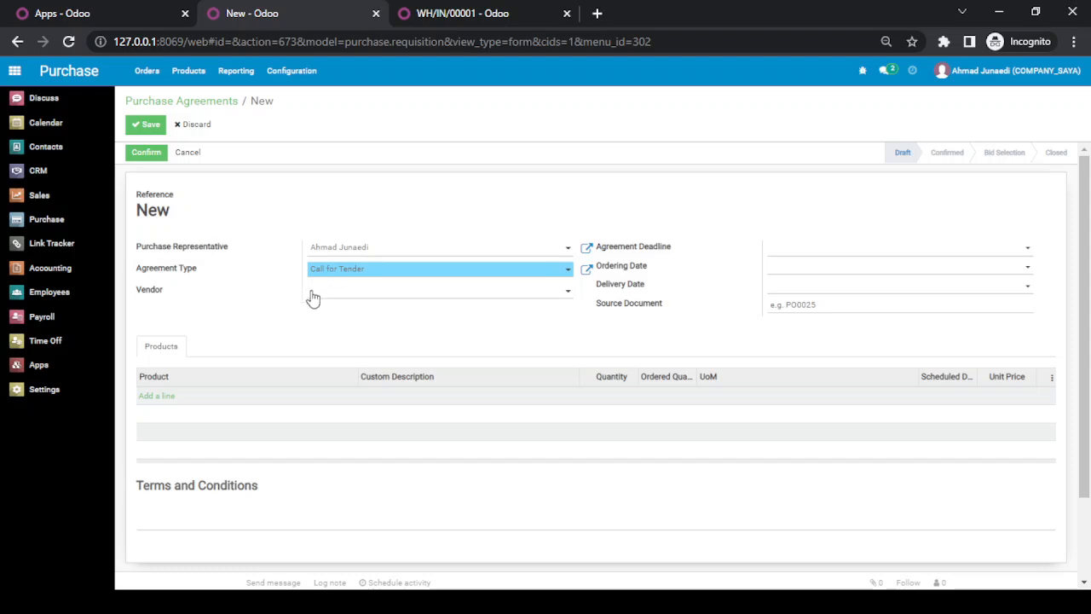
- Add a product line for [KY002] Kayu with quantity 1000 and unit price 150000 to the agreement
click(165, 398)
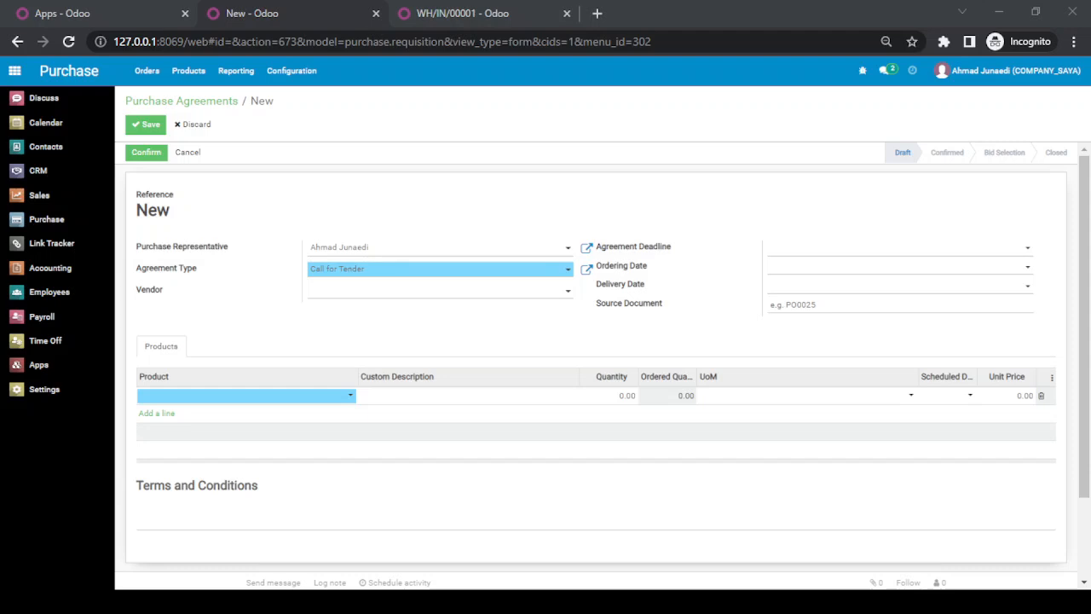
key(alt+Tab)
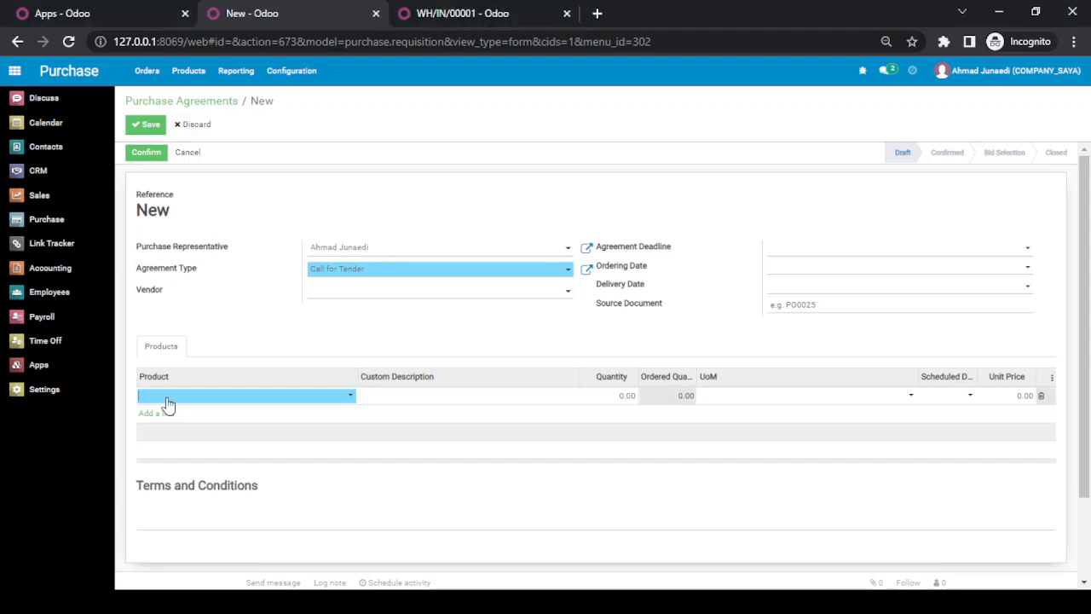
text(ka)
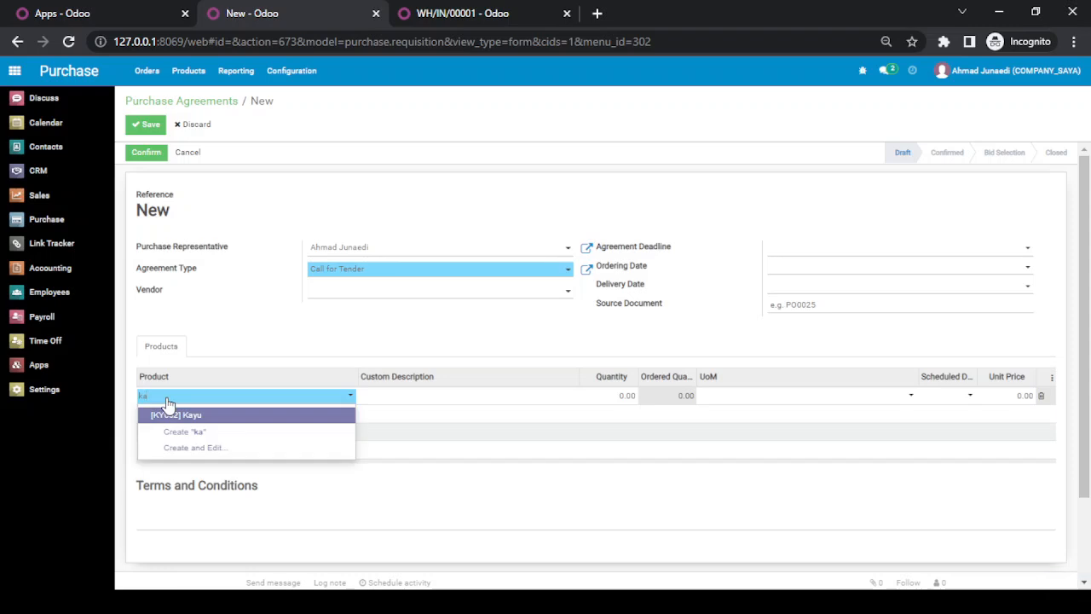
key(Return)
key(Tab)
text(1)
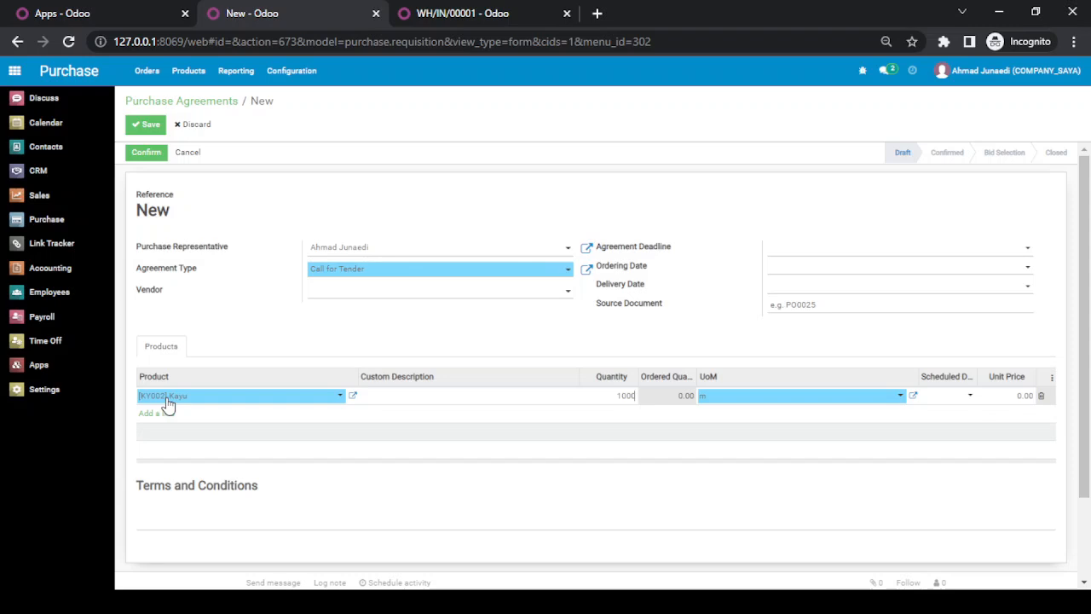
key(alt+Tab)
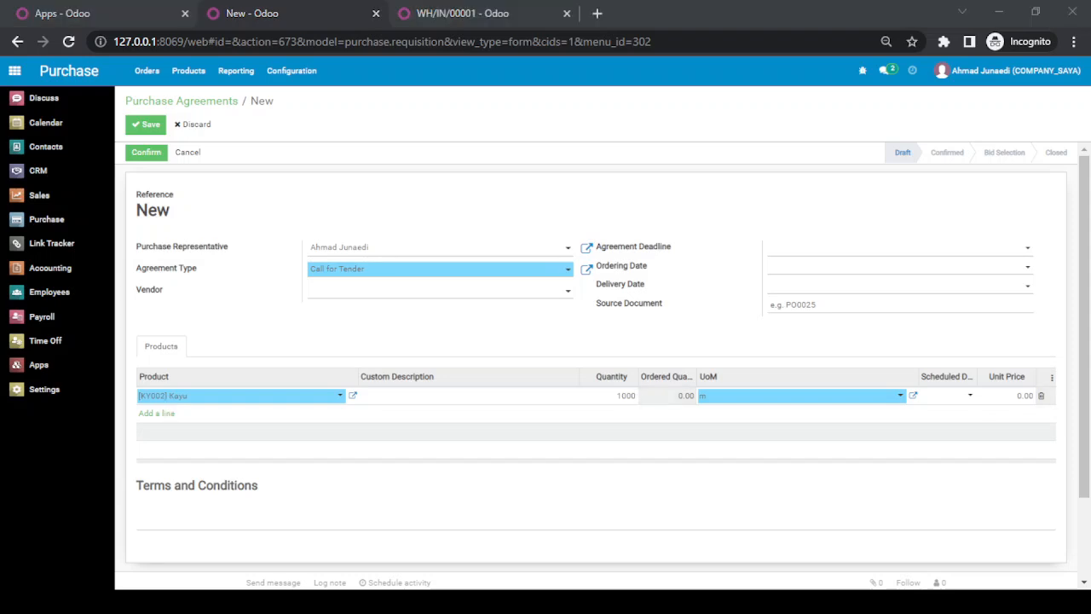
key(alt+Tab)
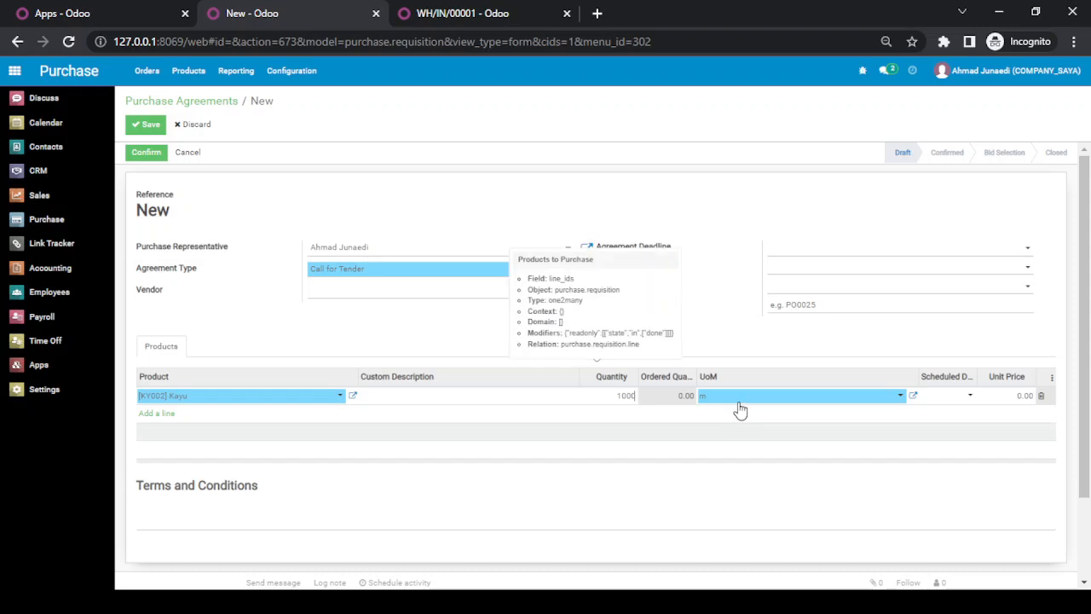
click(1029, 394)
key(BackSpace)
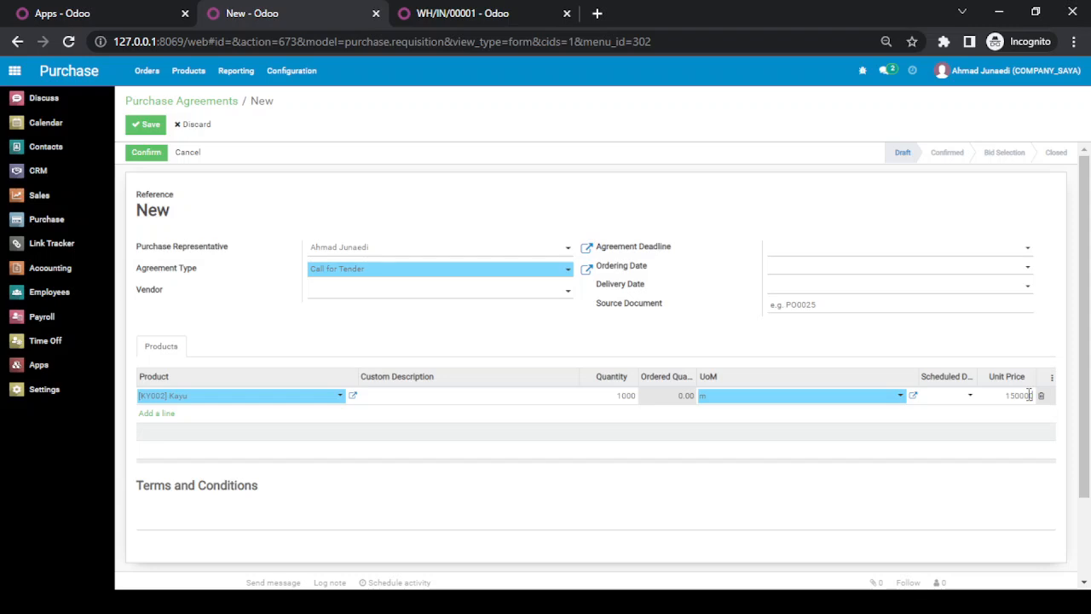
click(930, 354)
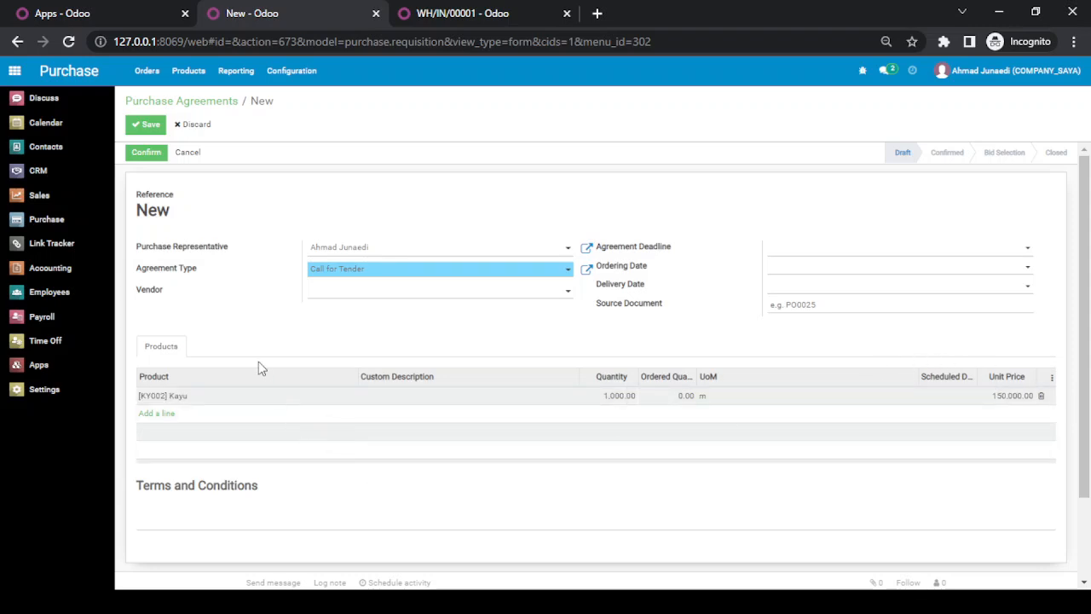
- Save the new purchase agreement and confirm it
click(150, 126)
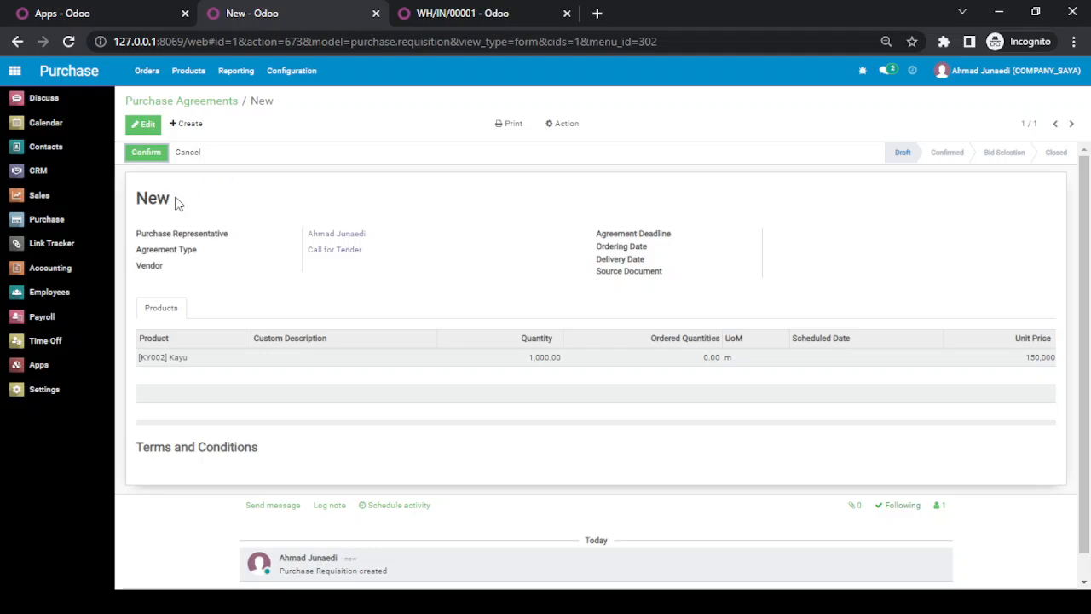
click(151, 155)
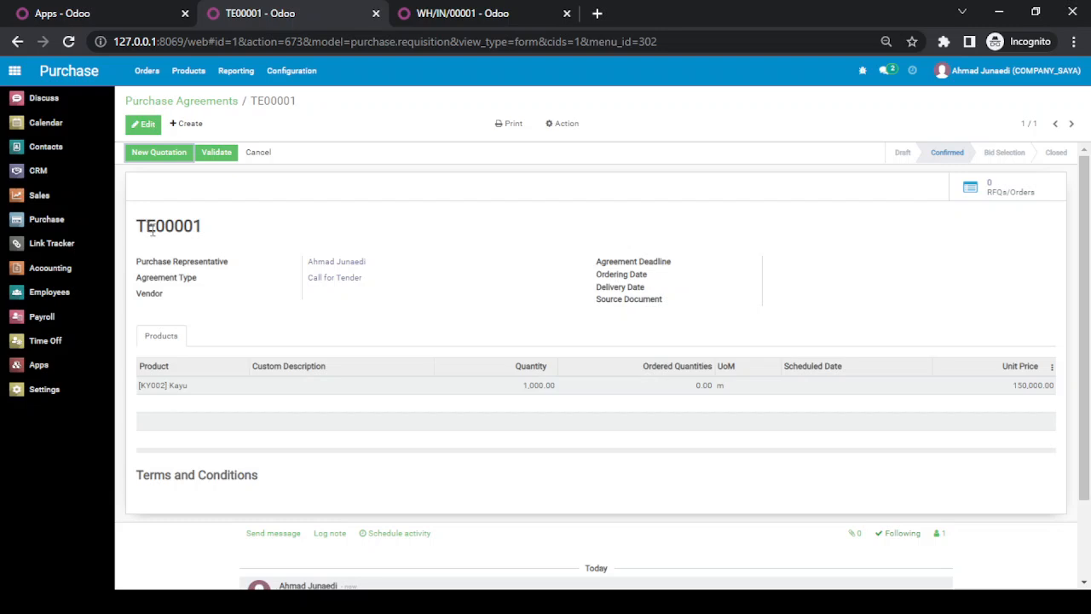
- Check the confirmed agreement TE00001 in the purchase agreements list and reopen it
double_click(195, 226)
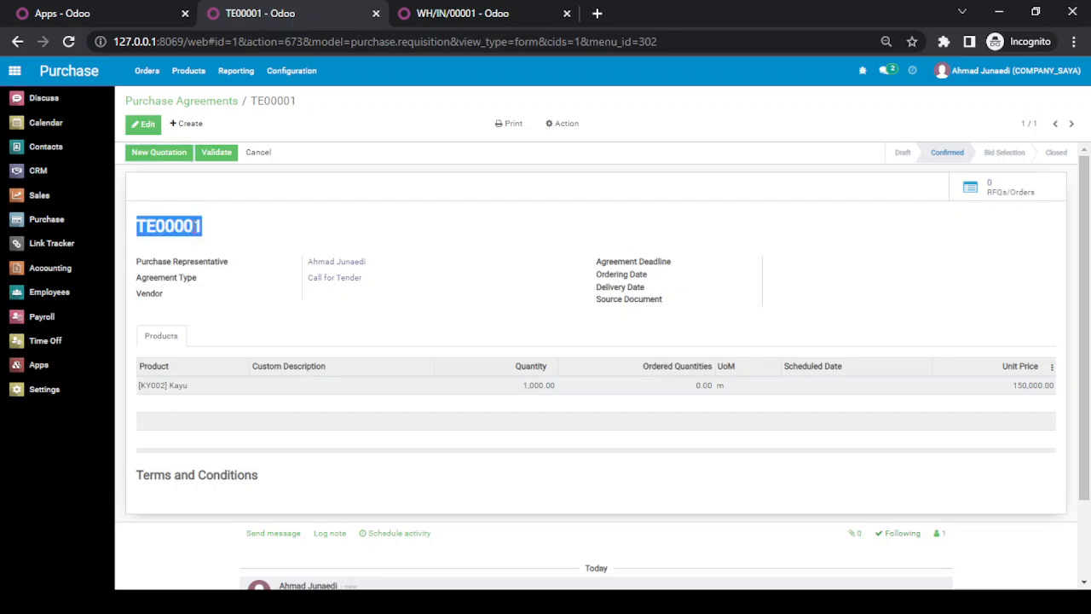
click(275, 228)
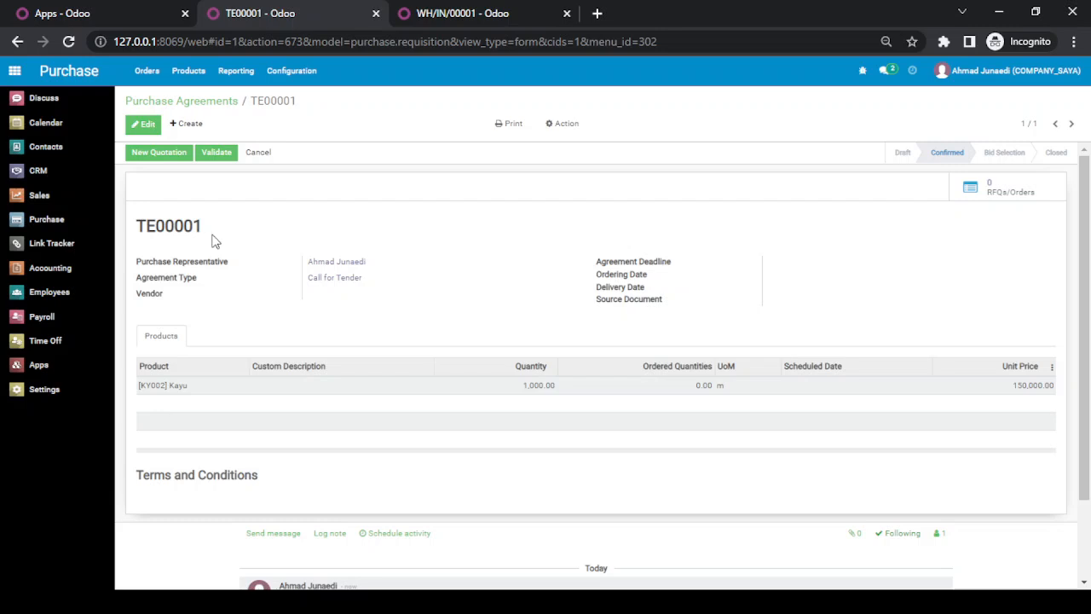
click(220, 103)
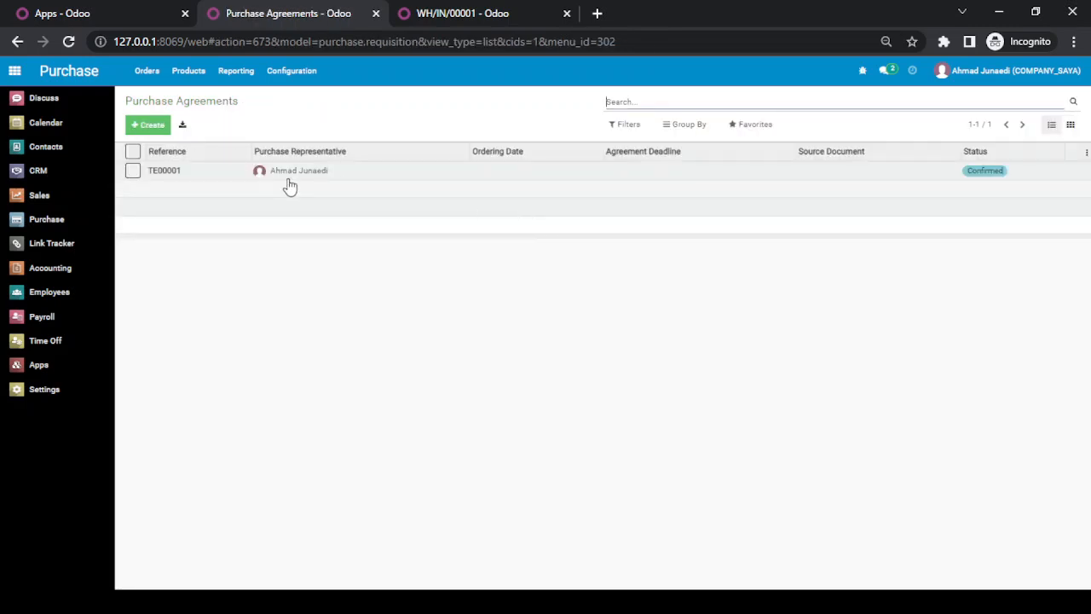
click(196, 178)
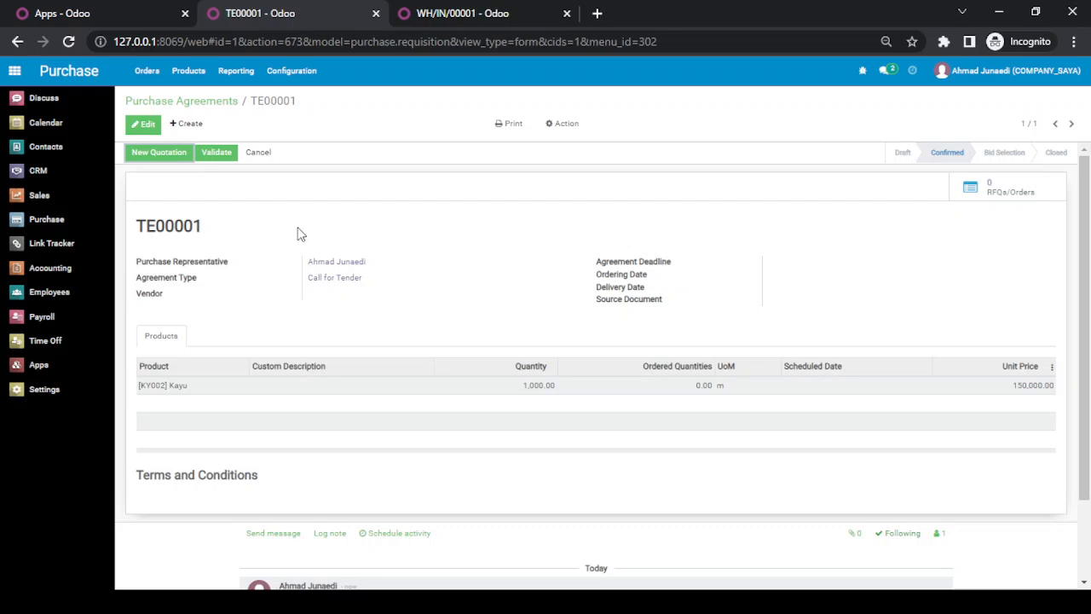
- Create a new quotation from agreement TE00001 with PT. Sinar Maju as the vendor
click(162, 158)
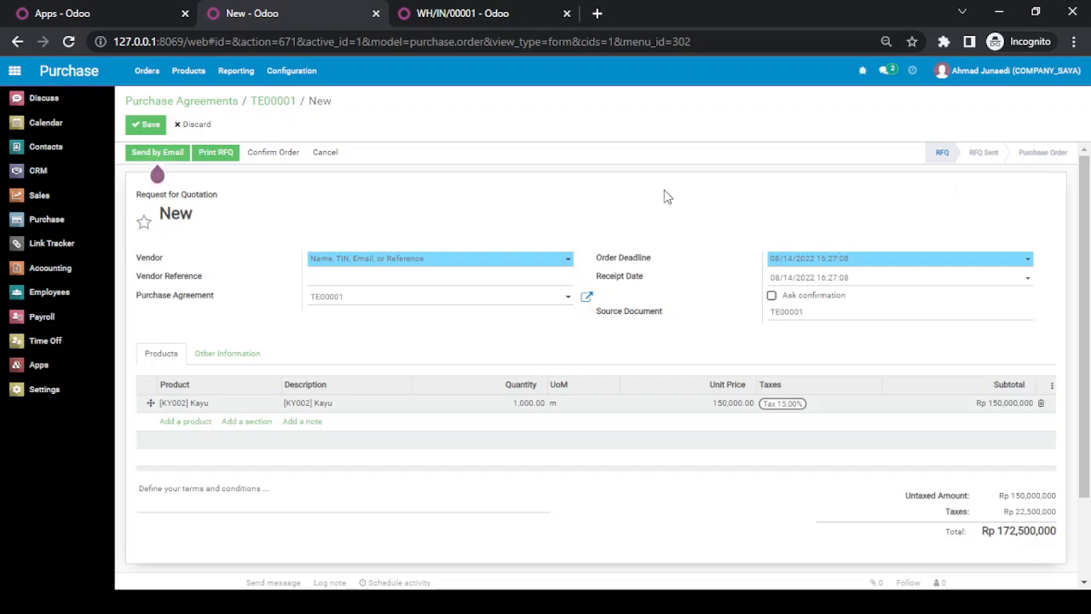
key(alt+Tab)
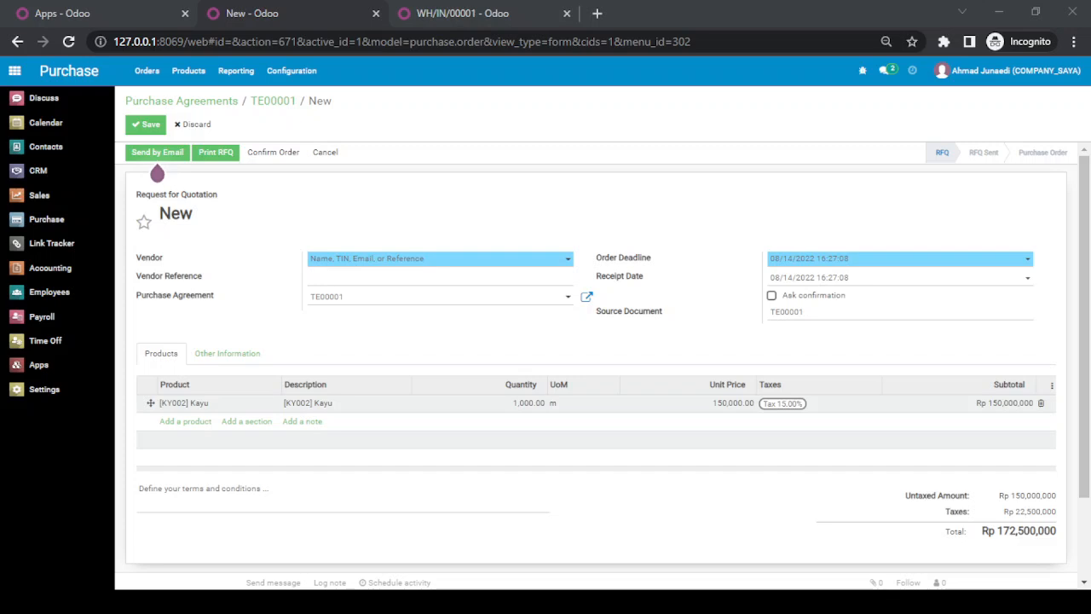
click(435, 260)
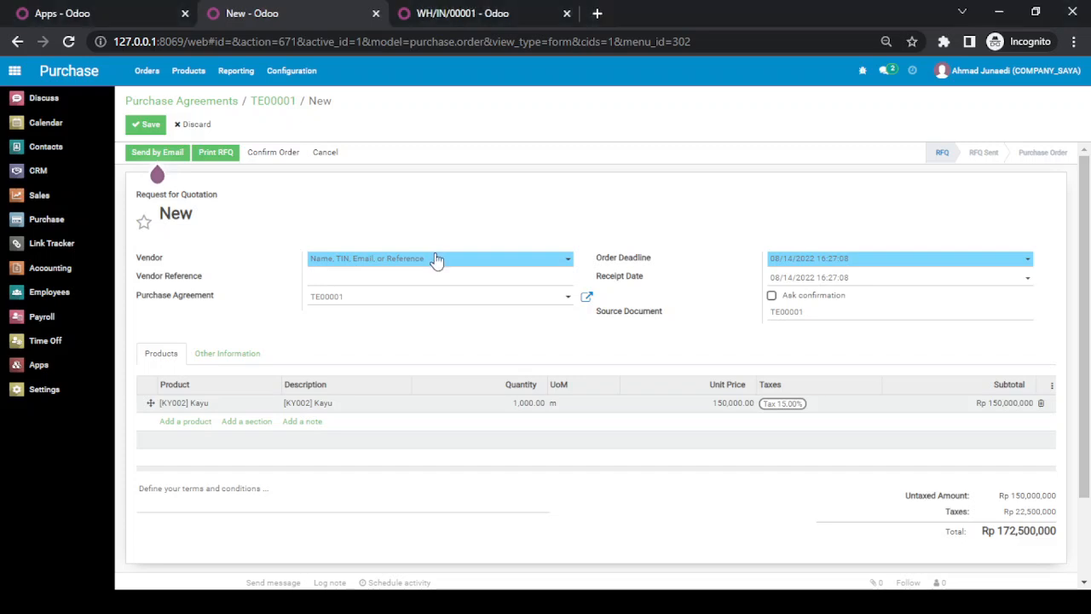
text(maju)
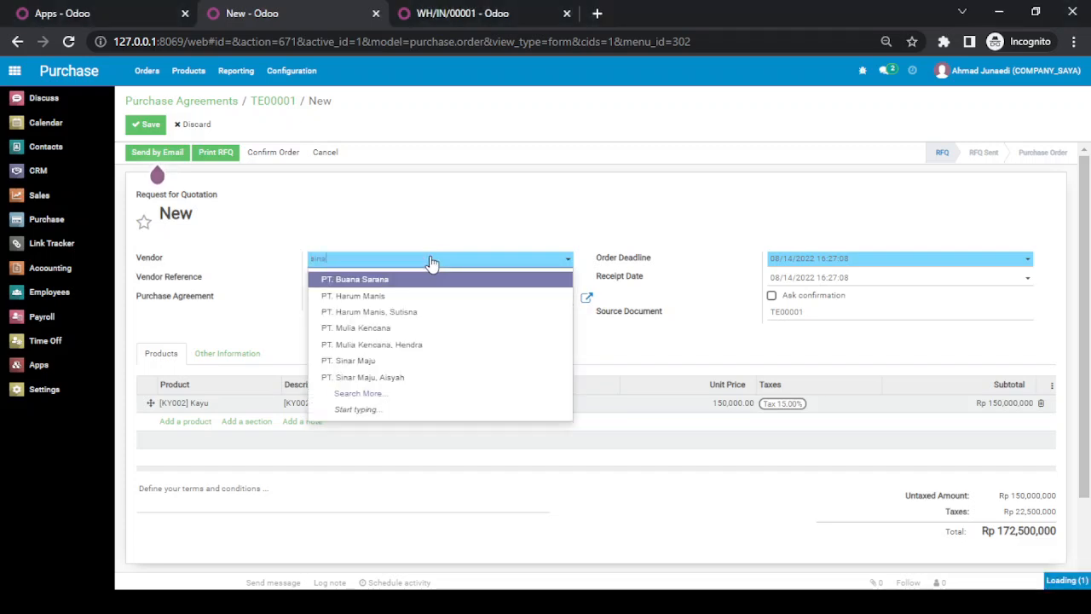
key(Return)
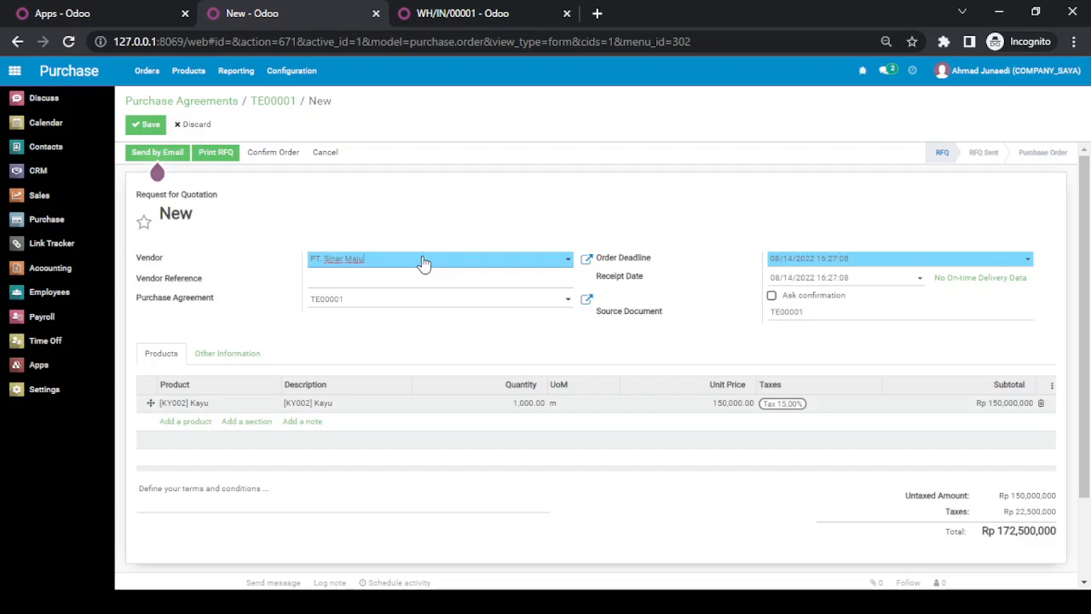
- Remove the 15% tax from the Kayu line and save the PT. Sinar Maju quotation request
click(801, 410)
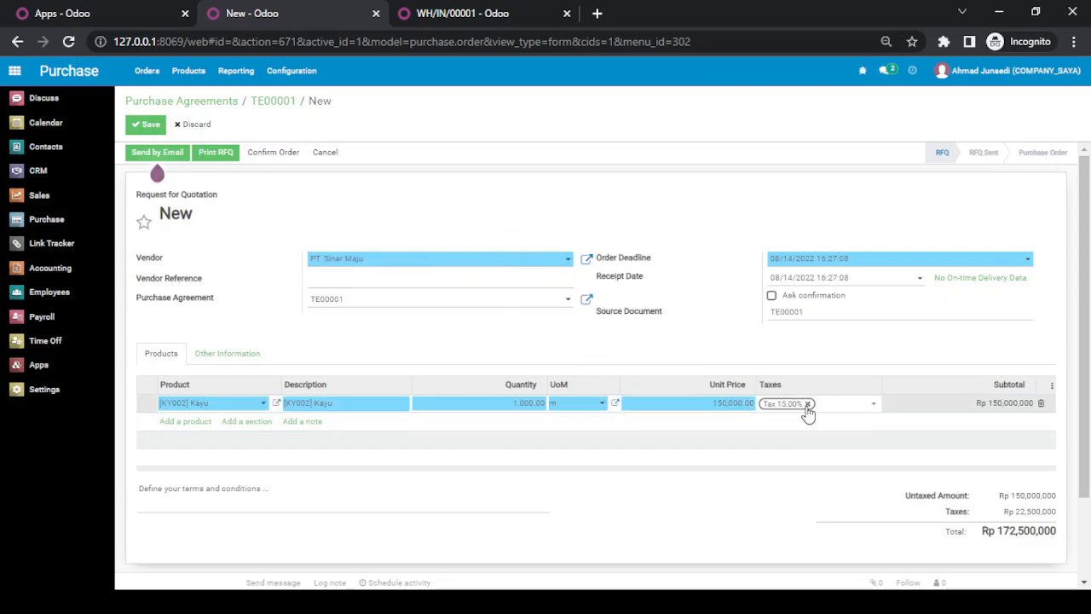
click(807, 404)
click(808, 369)
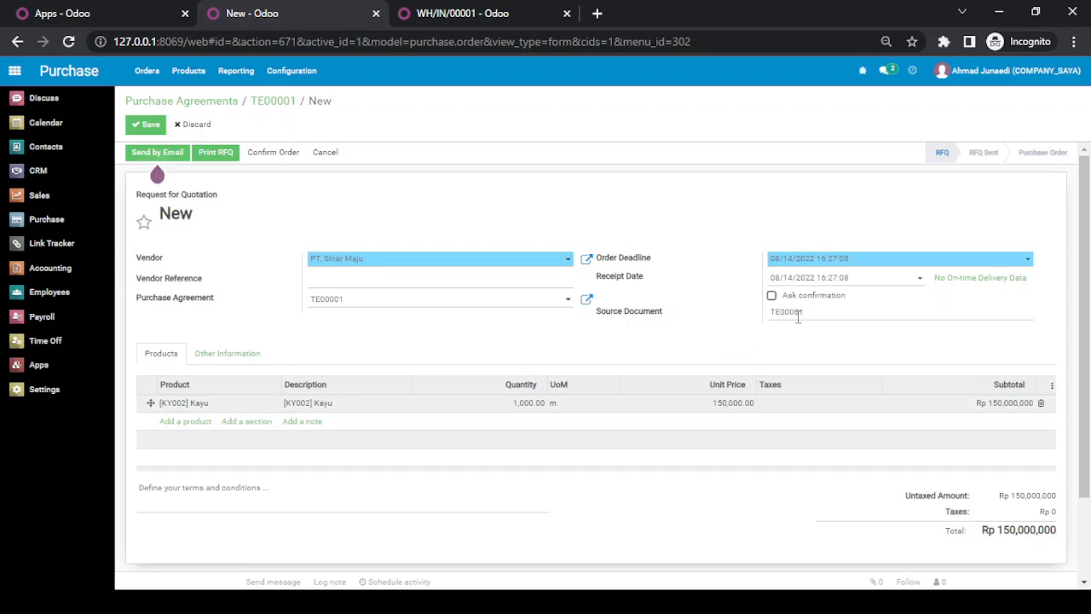
click(149, 128)
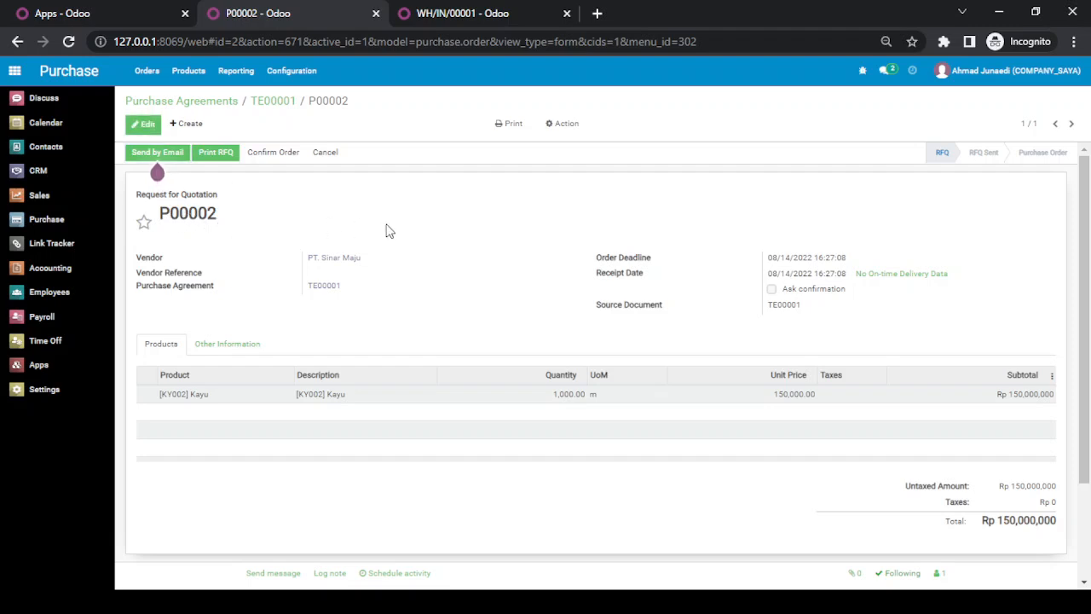
- Review the requests for quotation linked to agreement TE00001 and return to the agreement
click(284, 104)
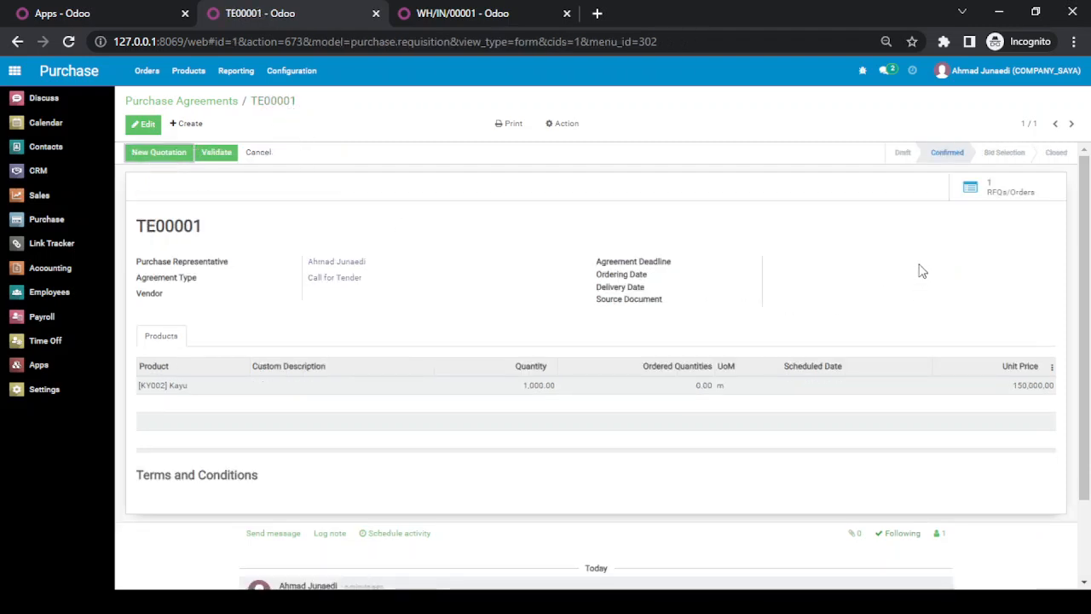
click(1001, 194)
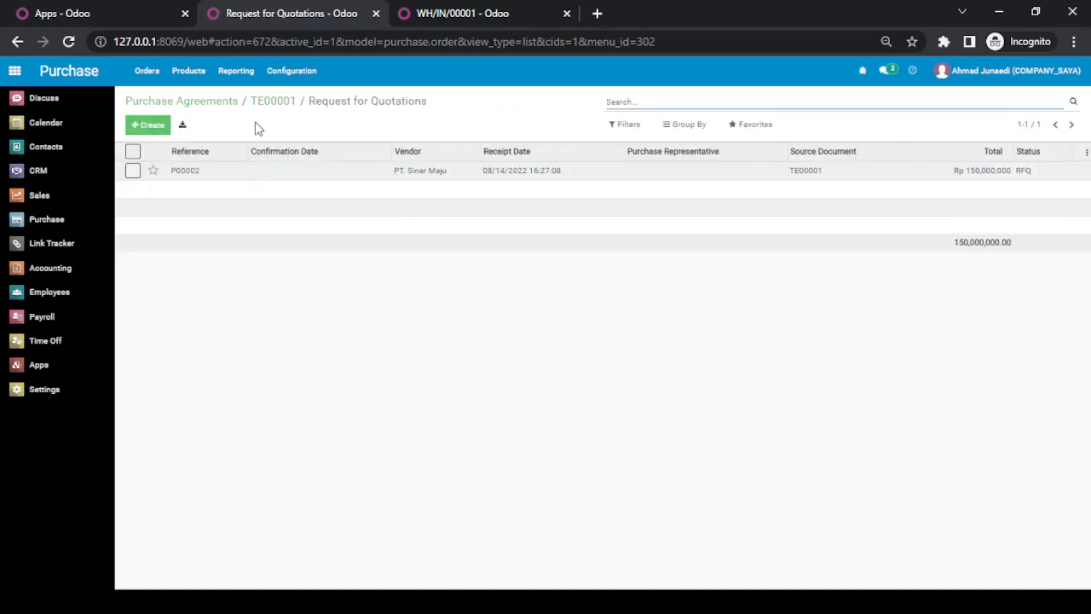
click(268, 102)
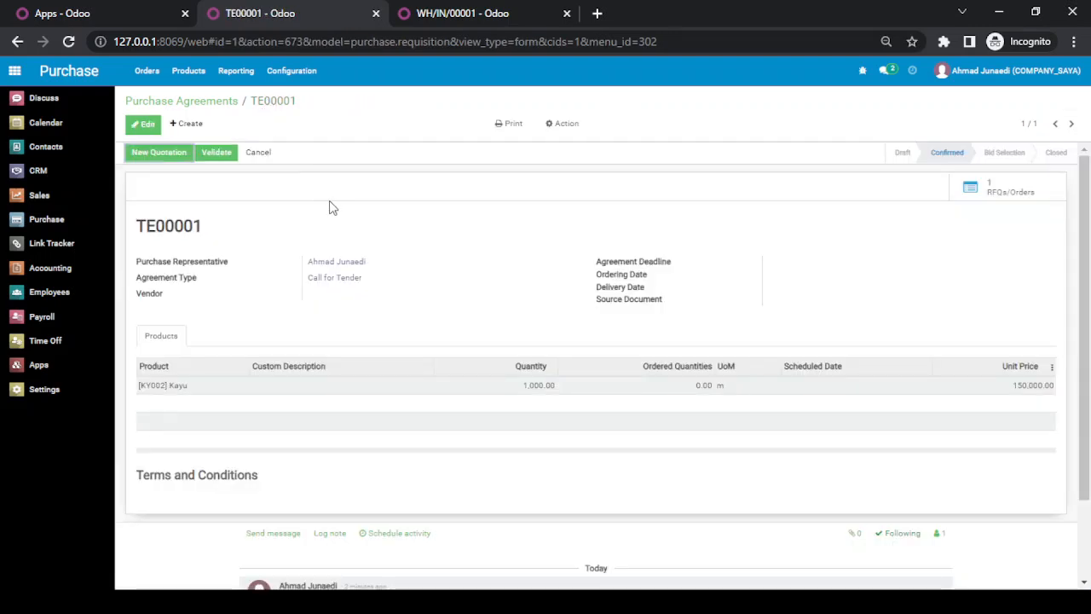
- Create another quotation from agreement TE00001 with PT. Mulia Kencana as the vendor
click(158, 152)
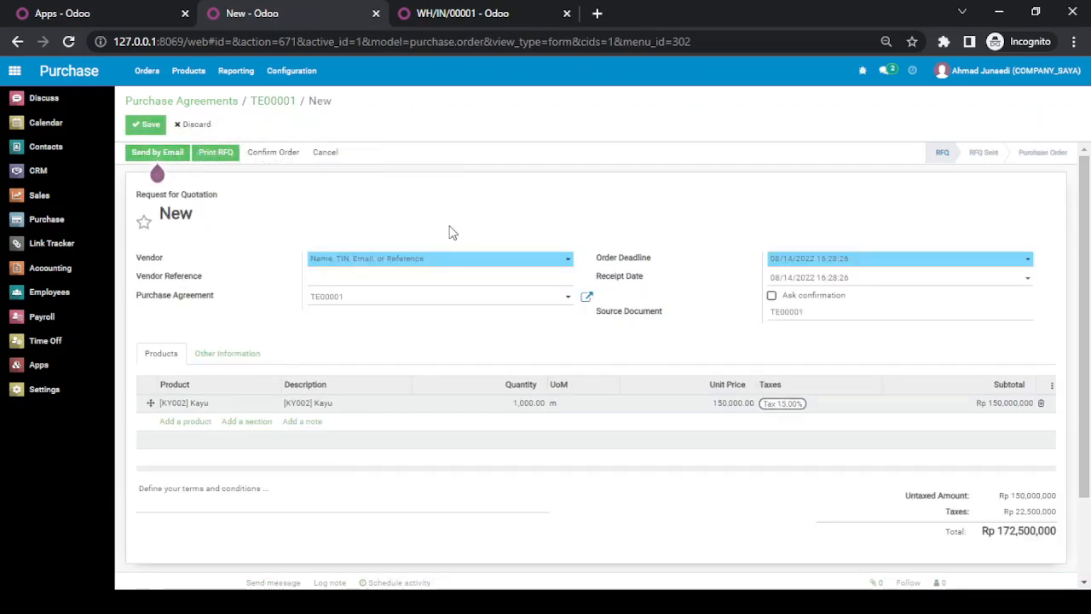
key(alt+Tab)
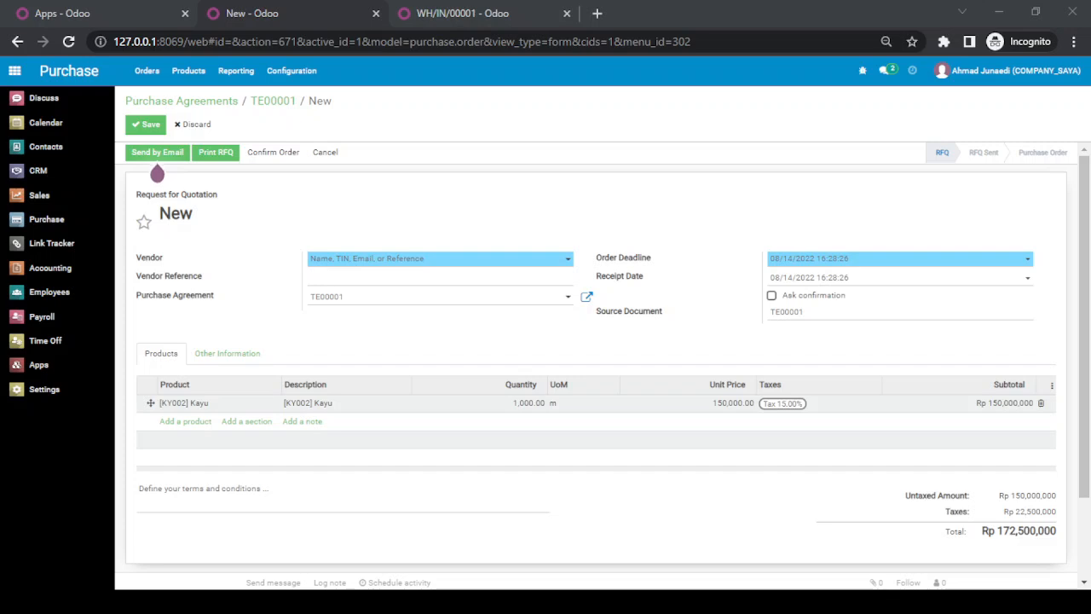
click(438, 263)
text(mul)
key(Return)
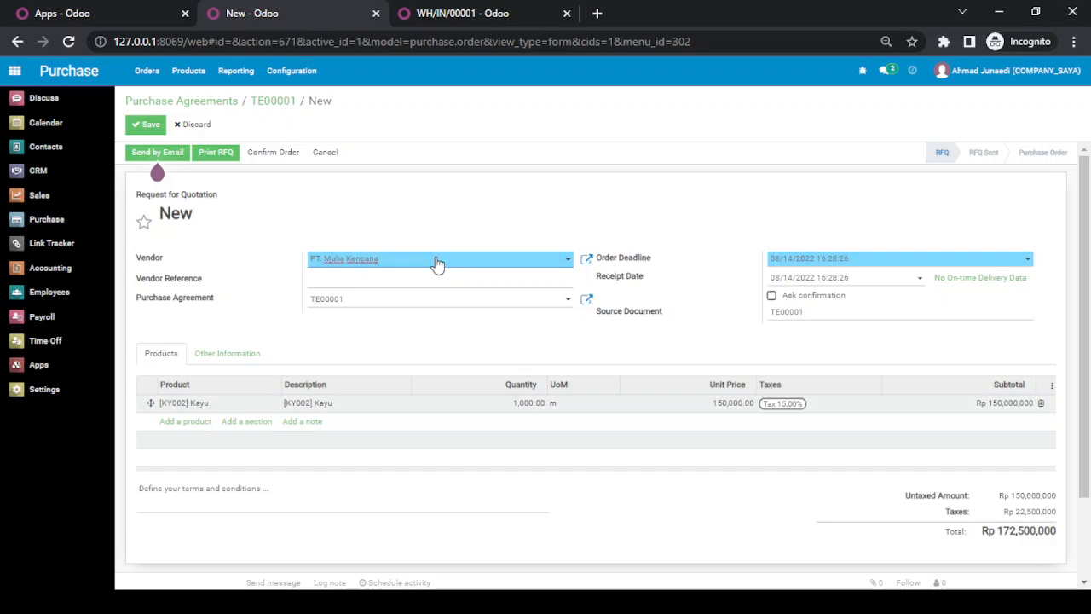
- Remove the 15% tax from the Kayu line and set its unit price to 155,000
click(782, 407)
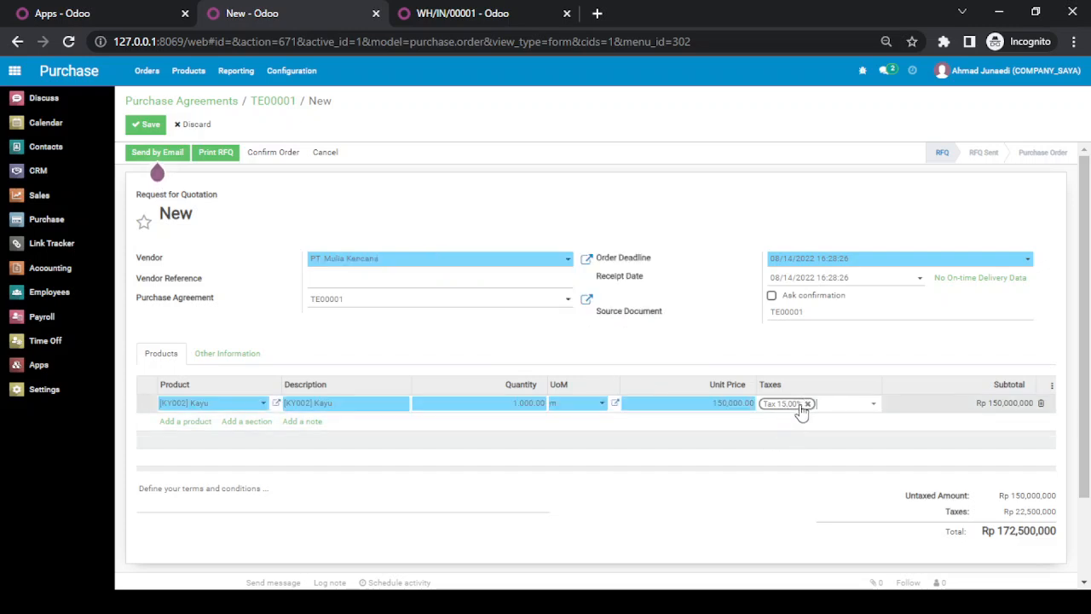
click(806, 405)
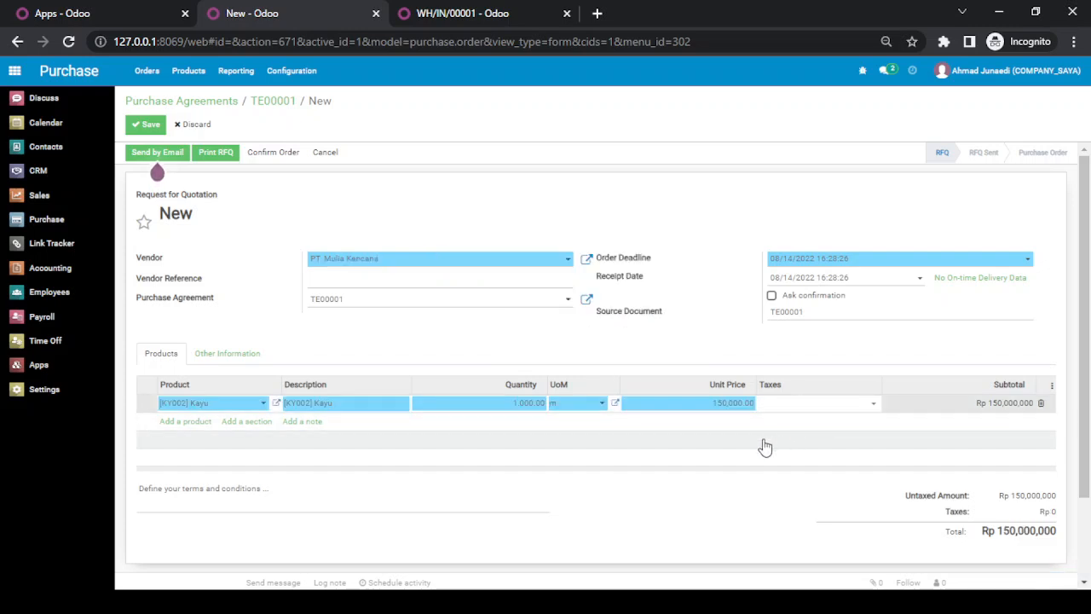
click(734, 404)
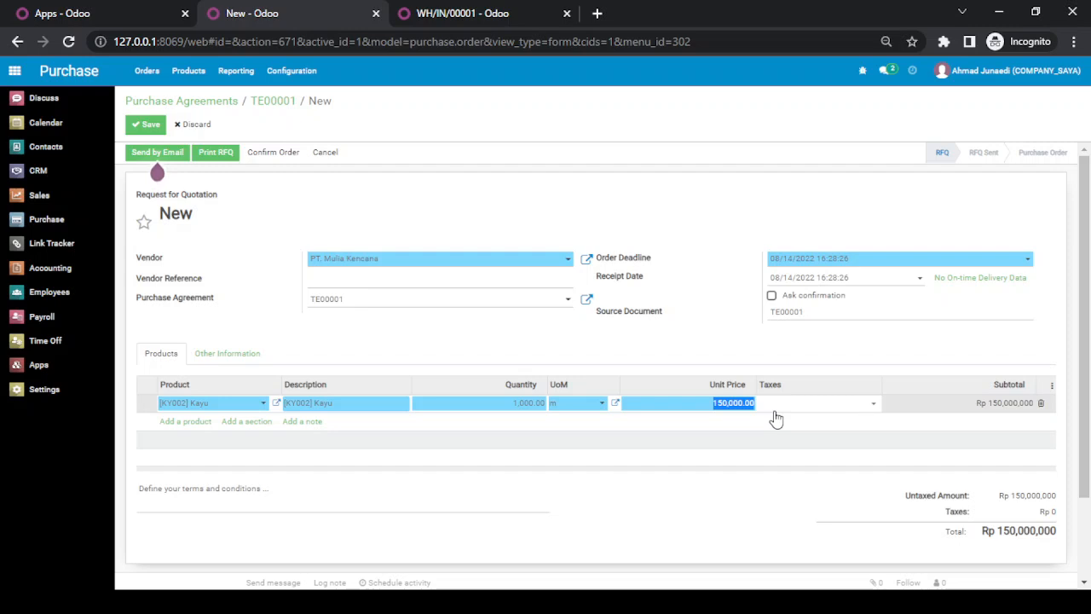
text(1)
click(839, 344)
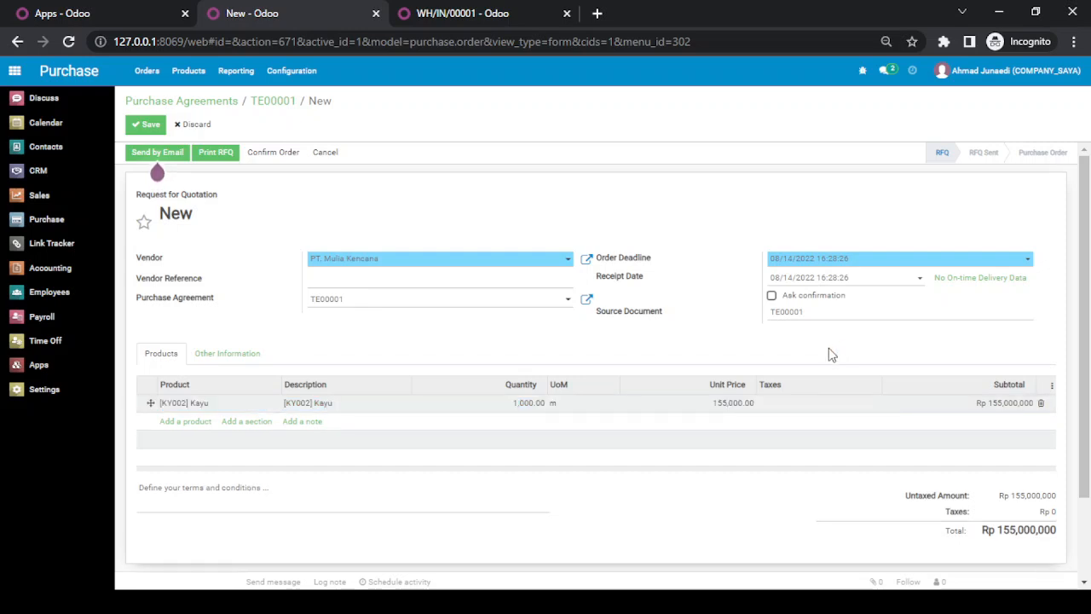
- Save the PT. Mulia Kencana request for quotation and return to agreement TE00001
click(150, 128)
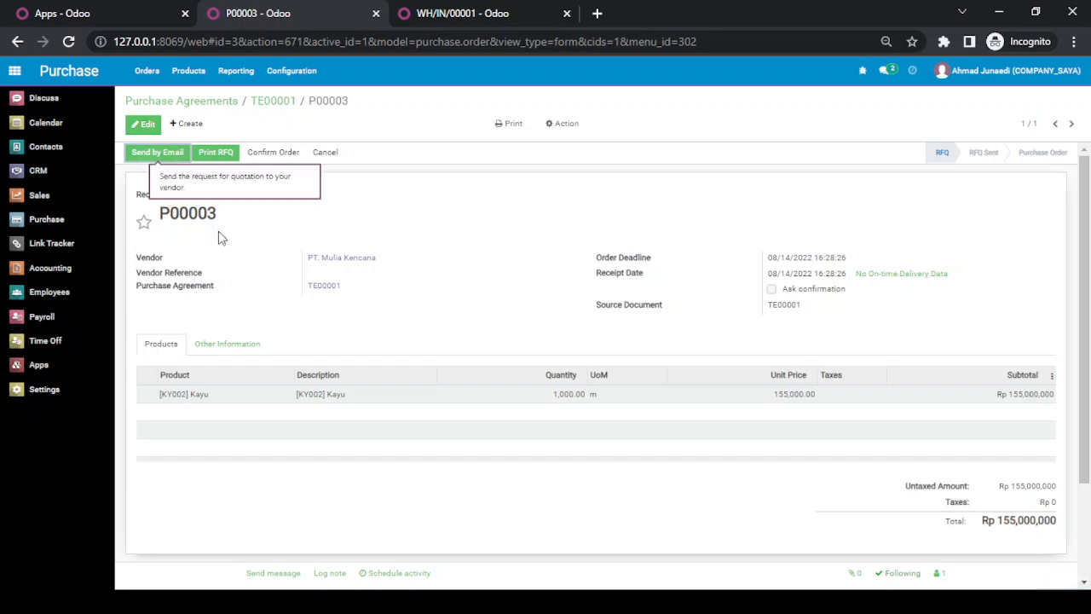
mouse_move(185, 218)
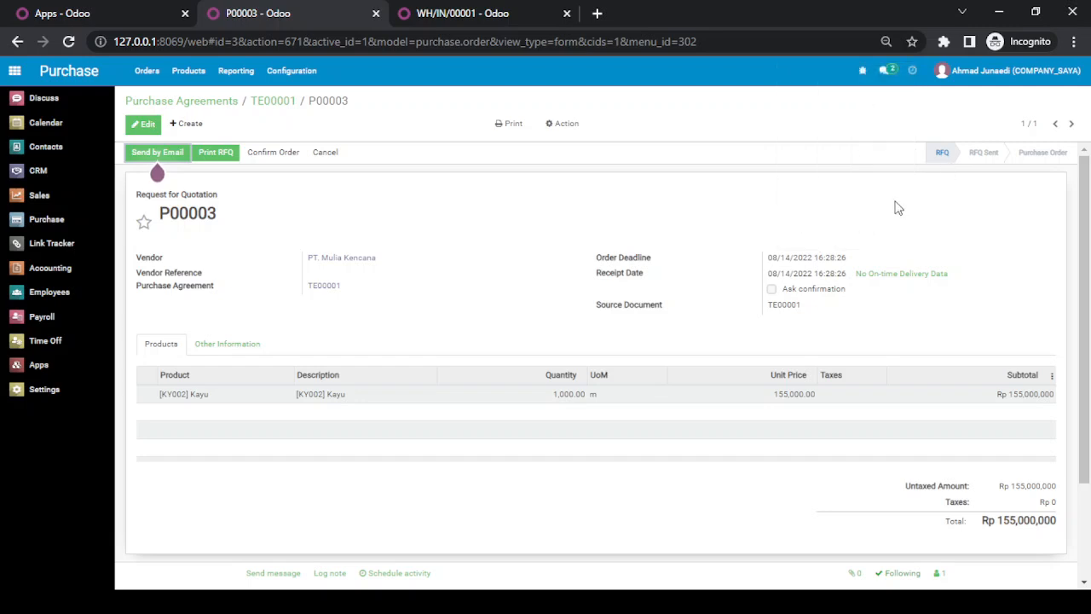
click(288, 110)
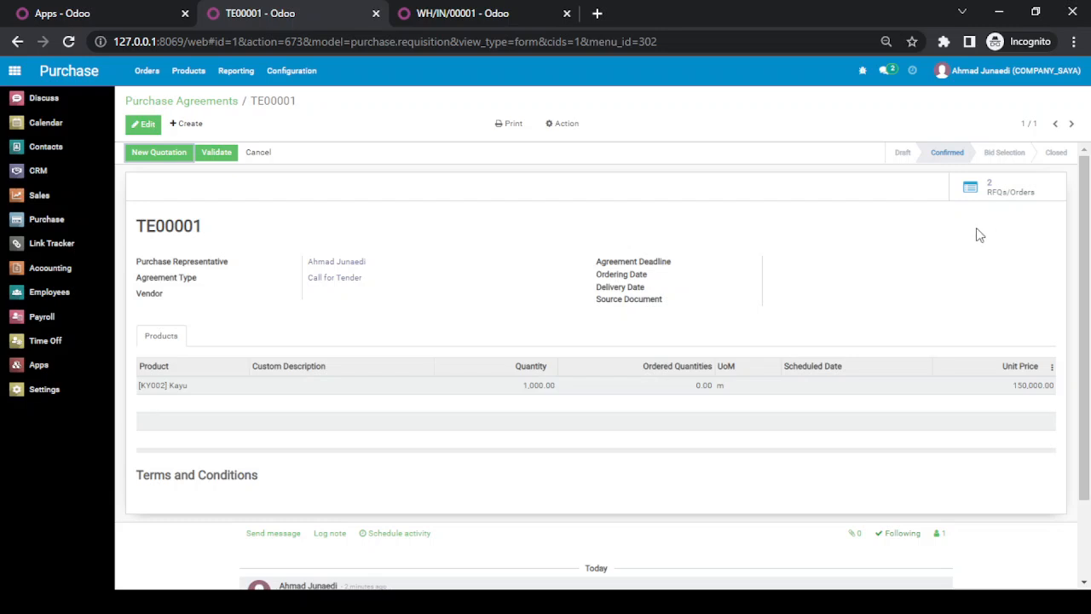
- Create a third quotation from agreement TE00001 with PT. Harum Manis as the vendor
click(160, 159)
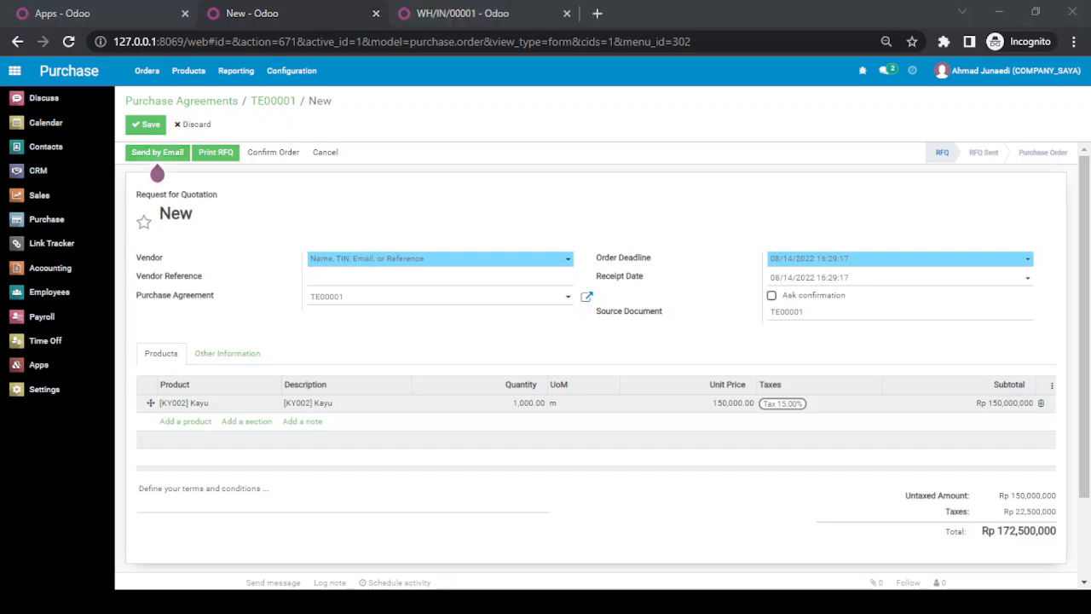
click(361, 259)
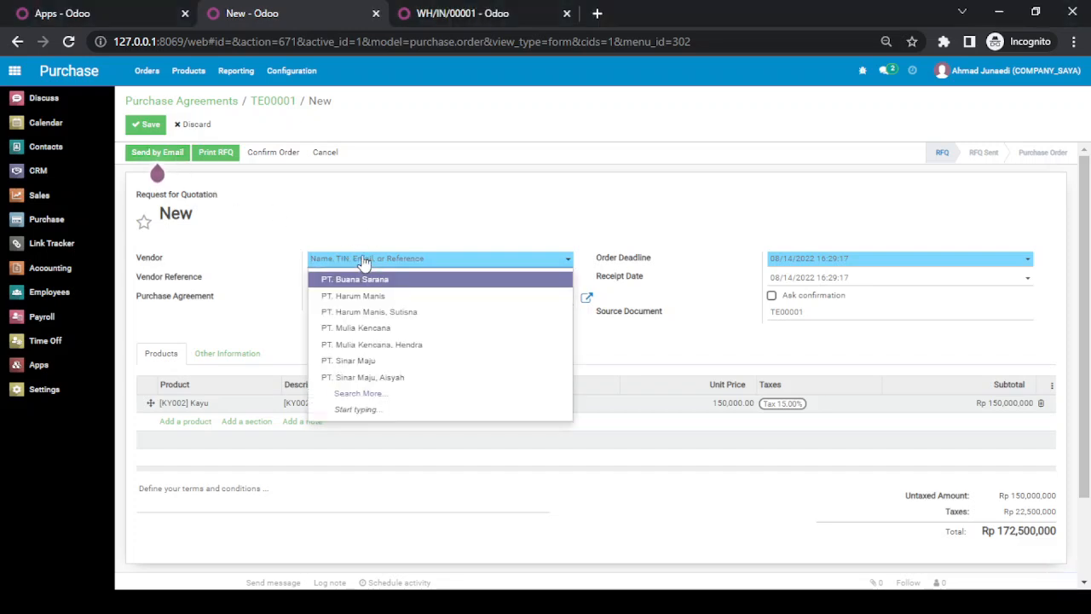
text(ha)
key(Return)
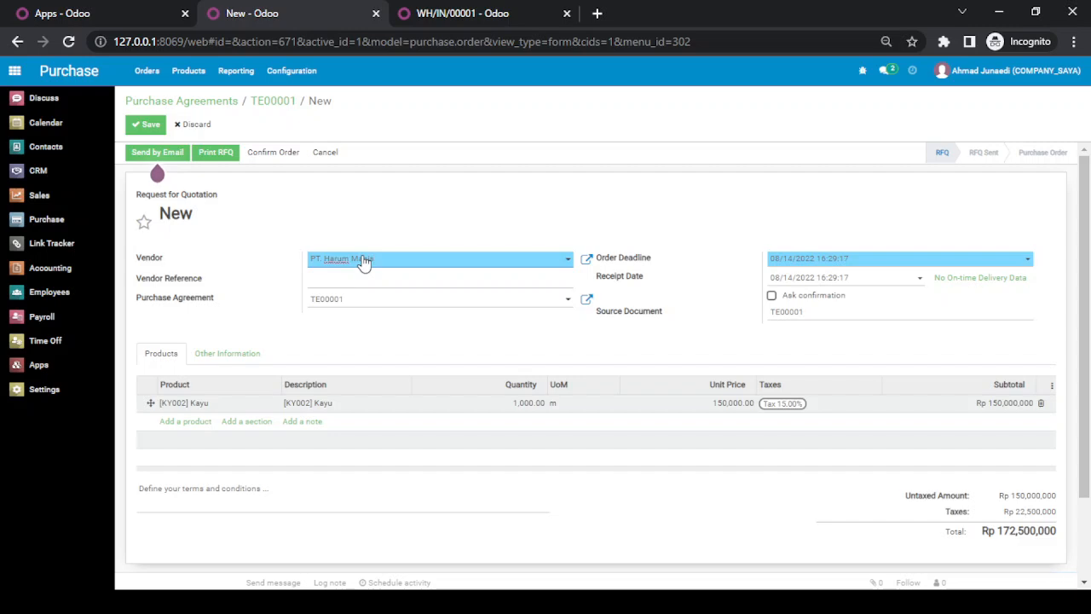
- Remove the 15% tax from the Kayu line and set its unit price to 160,000
click(799, 407)
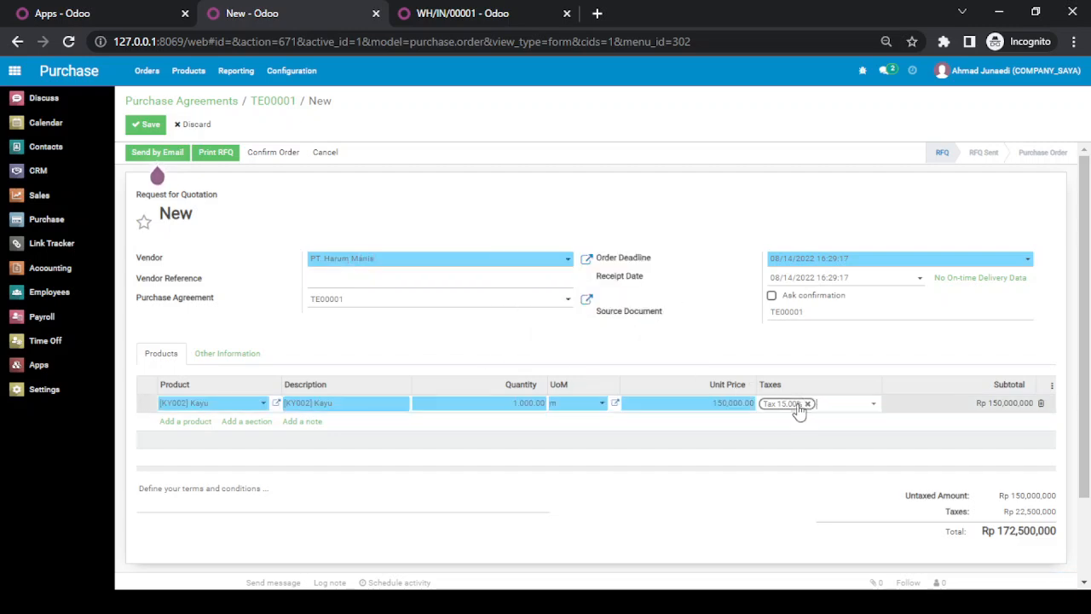
click(806, 405)
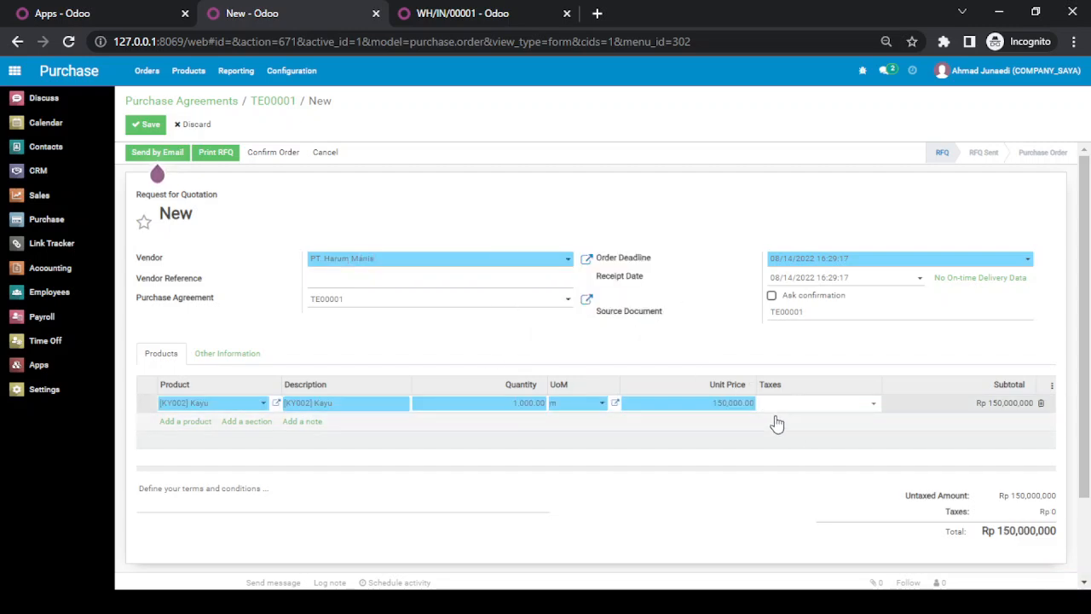
click(730, 404)
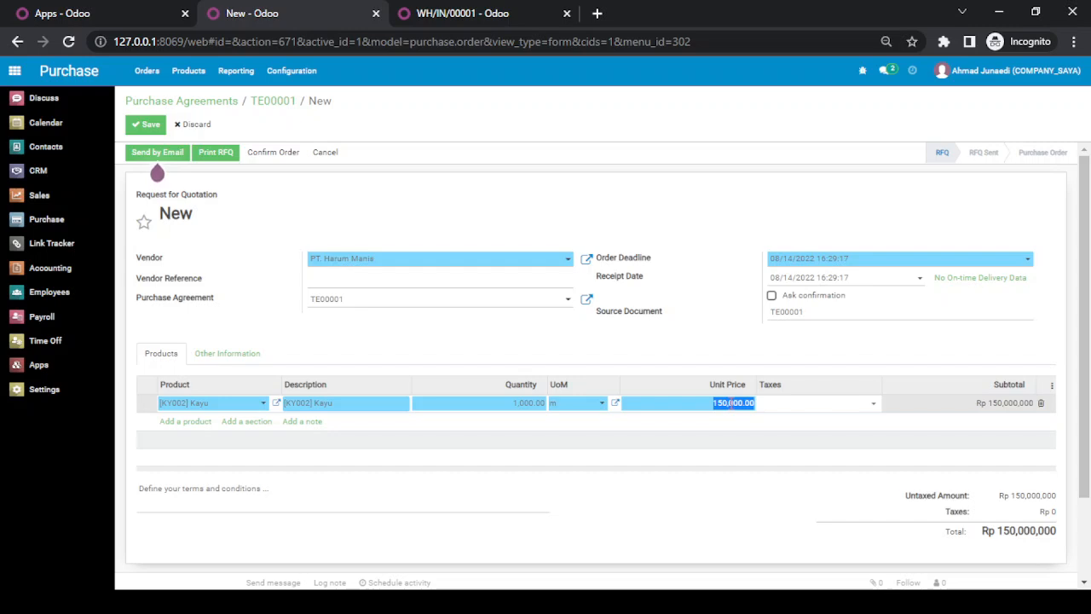
text(1)
click(724, 349)
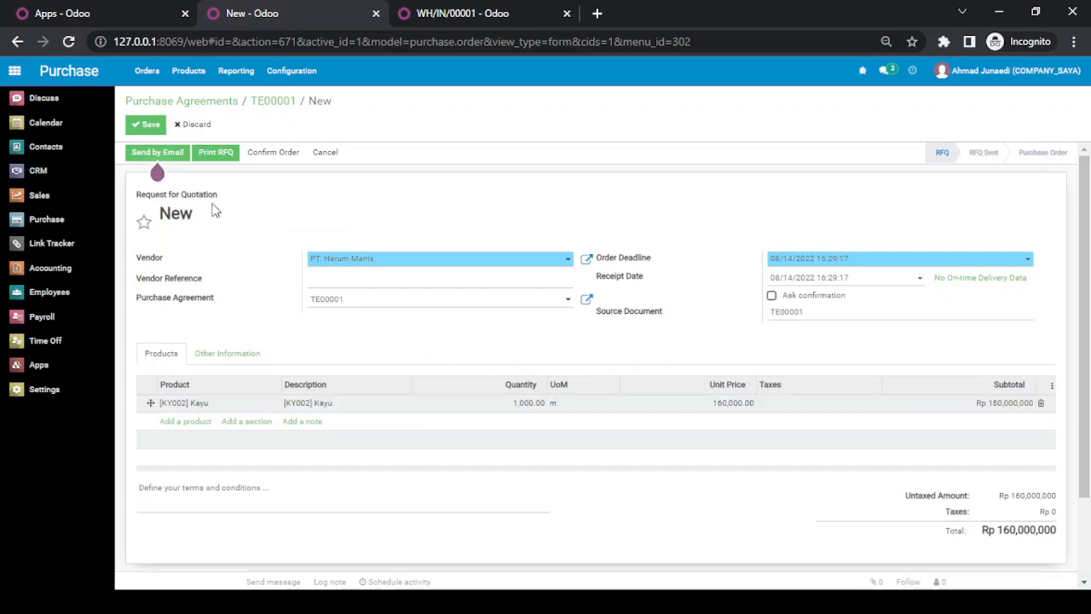
- Save the PT. Harum Manis request for quotation and open the list of quotations linked to agreement TE00001
click(152, 126)
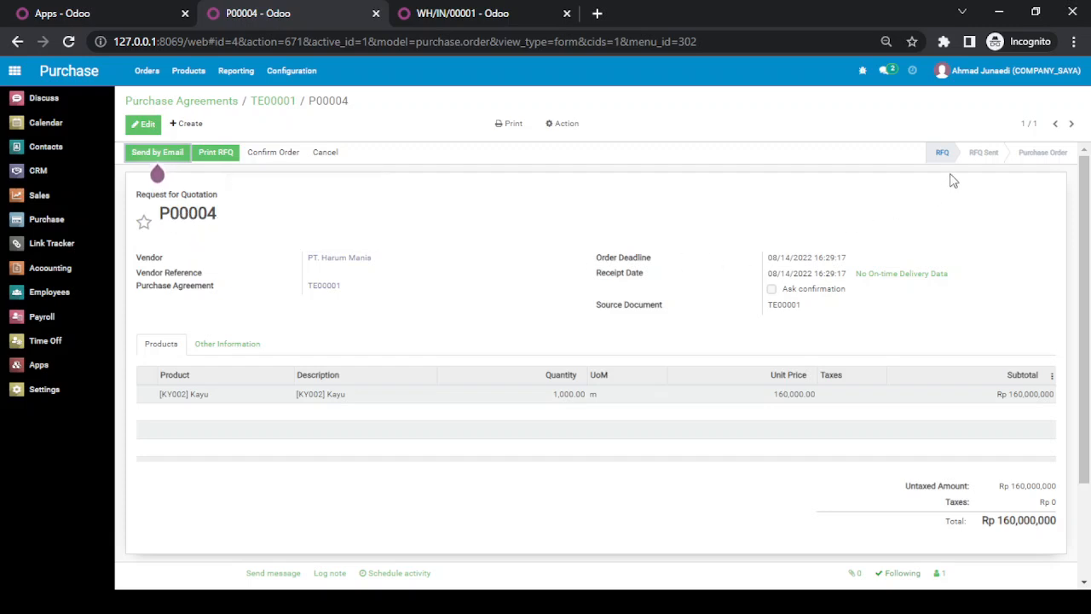
click(278, 101)
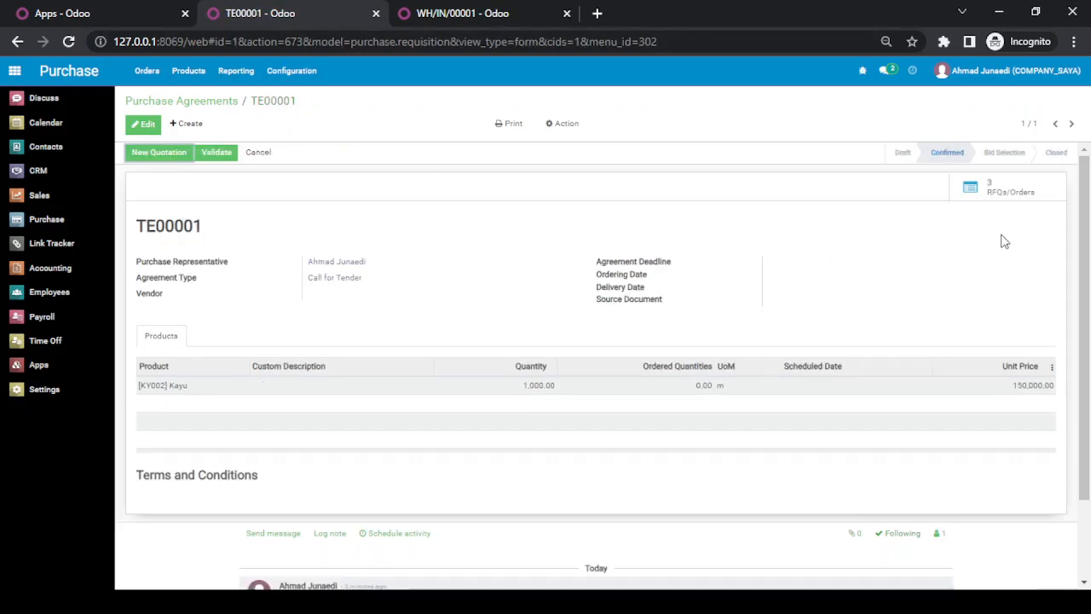
click(1007, 194)
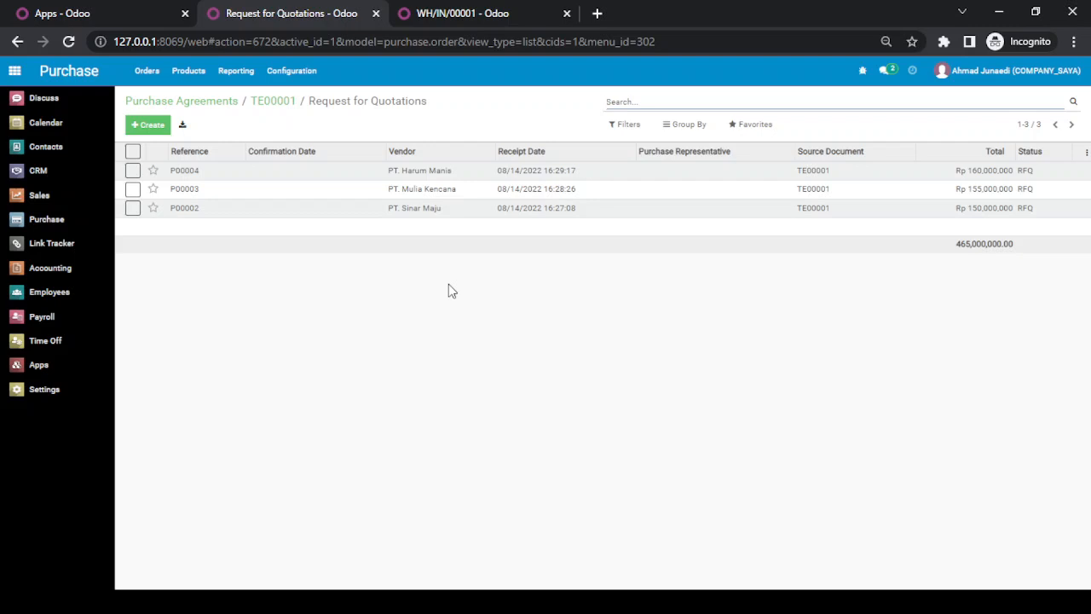
- Confirm the PT. Sinar Maju quotation as a purchase order and return to the agreement's list of quotations
click(413, 215)
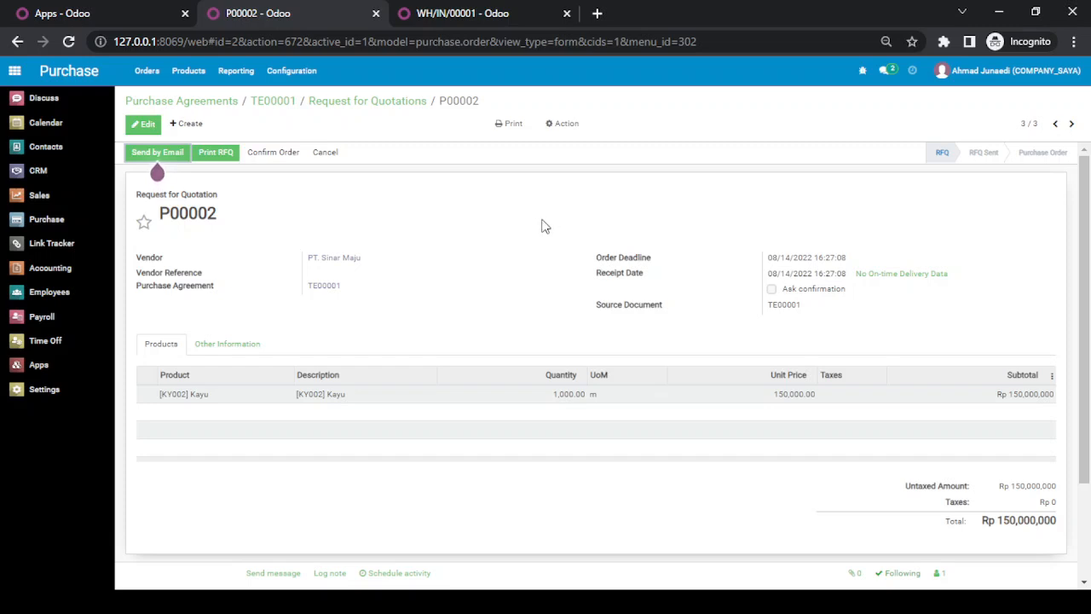
click(274, 161)
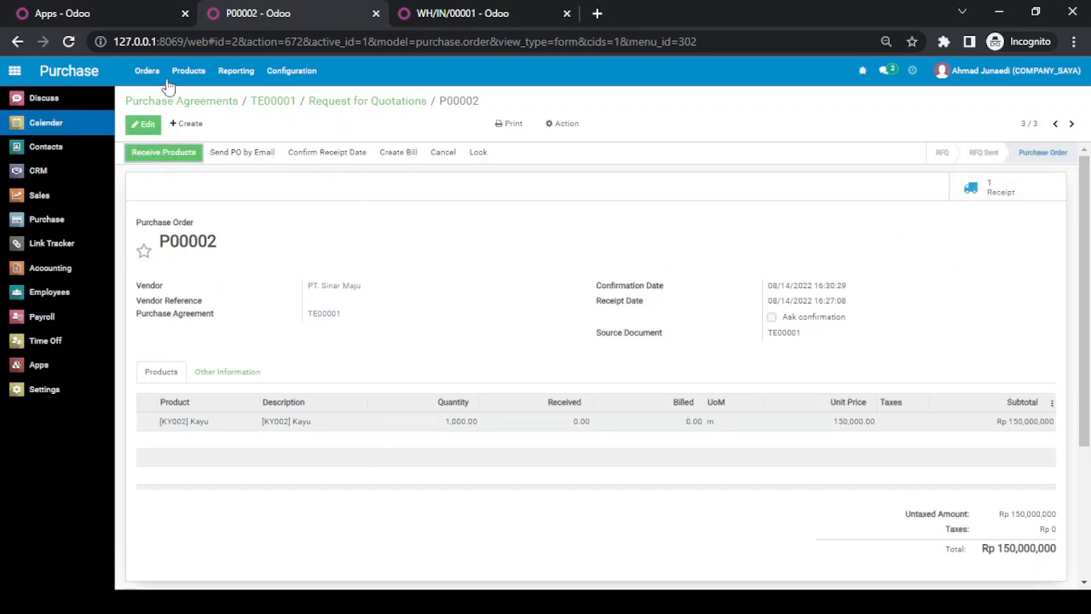
click(361, 106)
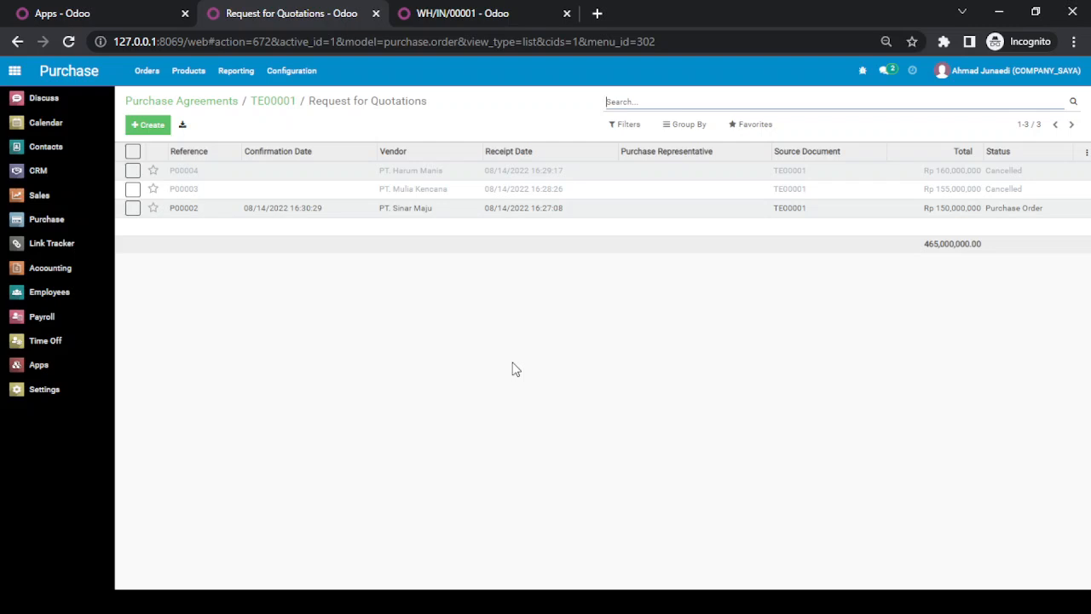
key(alt+Tab)
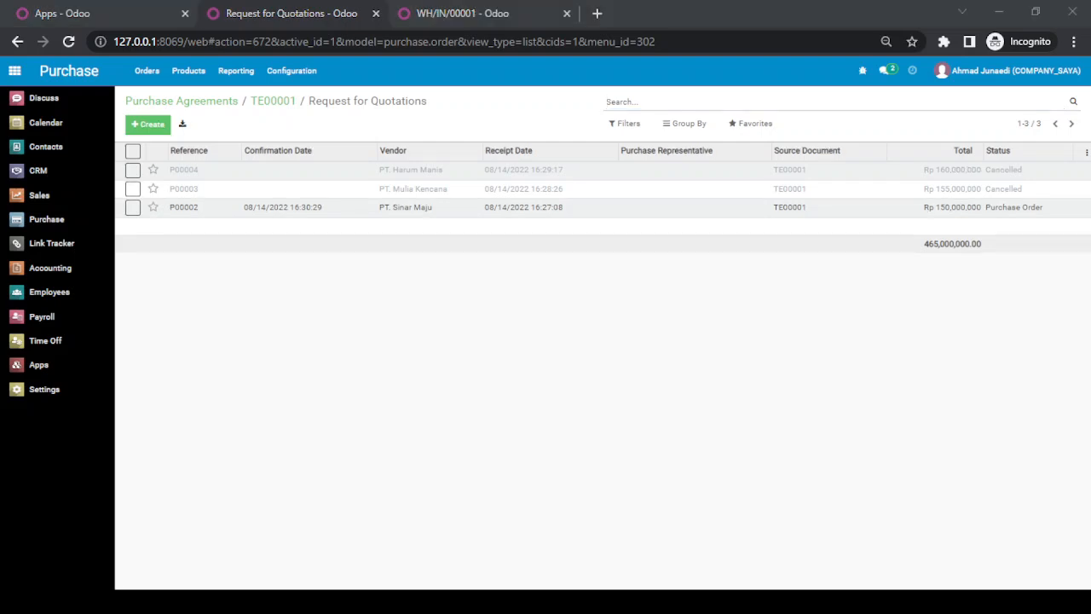